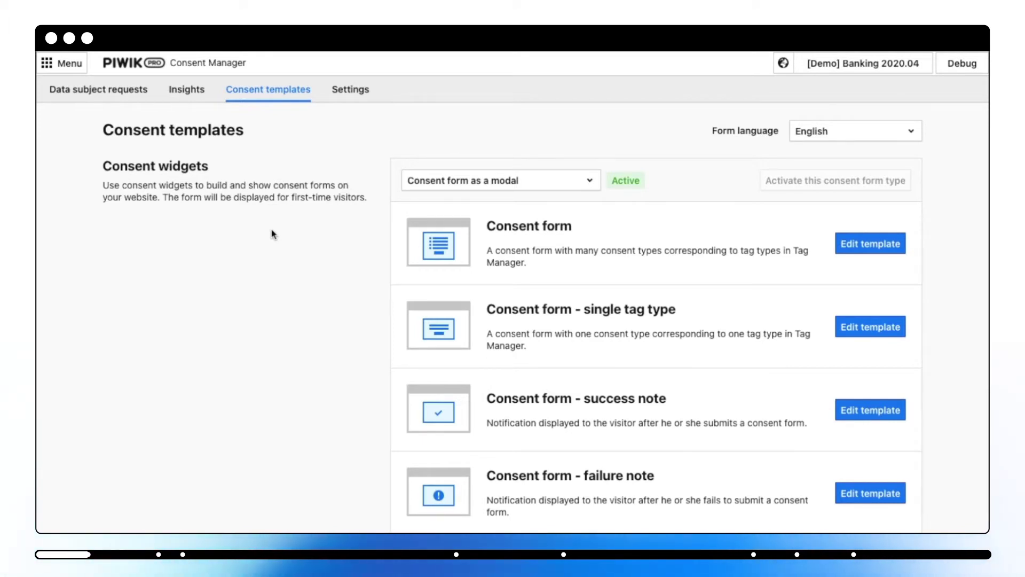
Open the consent form template for editing.
scroll(273, 234, "down", 1)
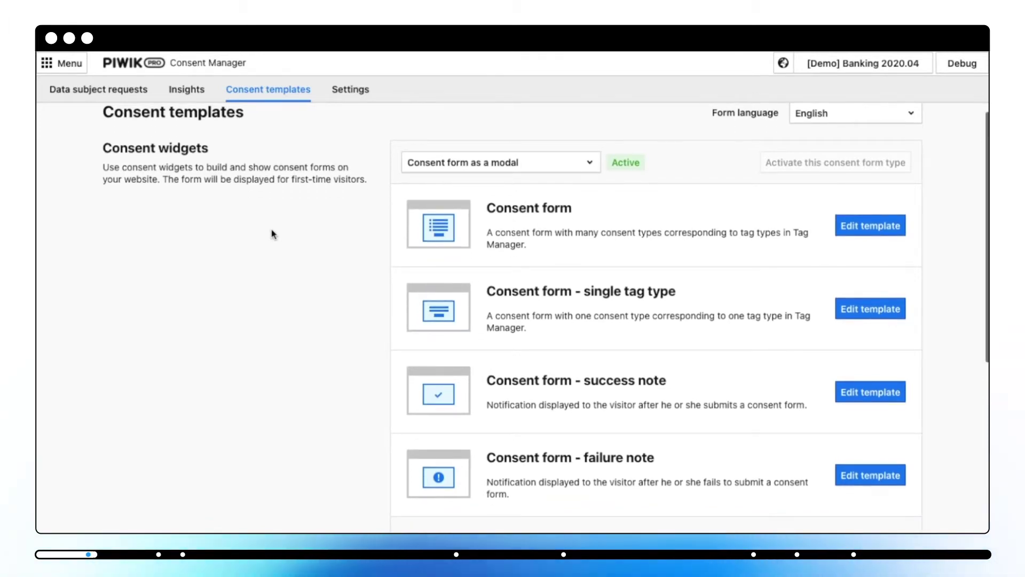
scroll(272, 232, "down", 3)
scroll(257, 211, "up", 3)
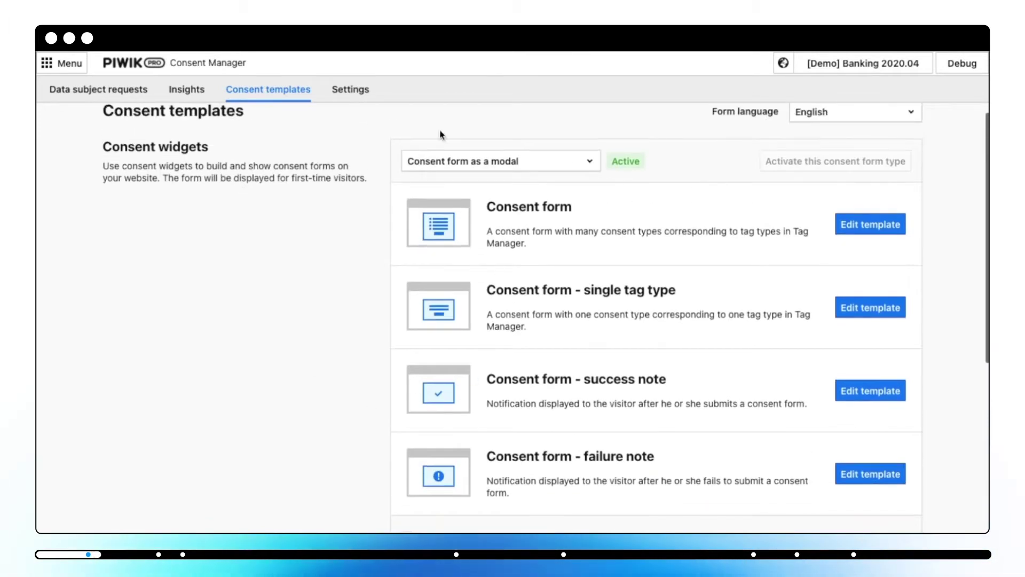
scroll(402, 465, "down", 10)
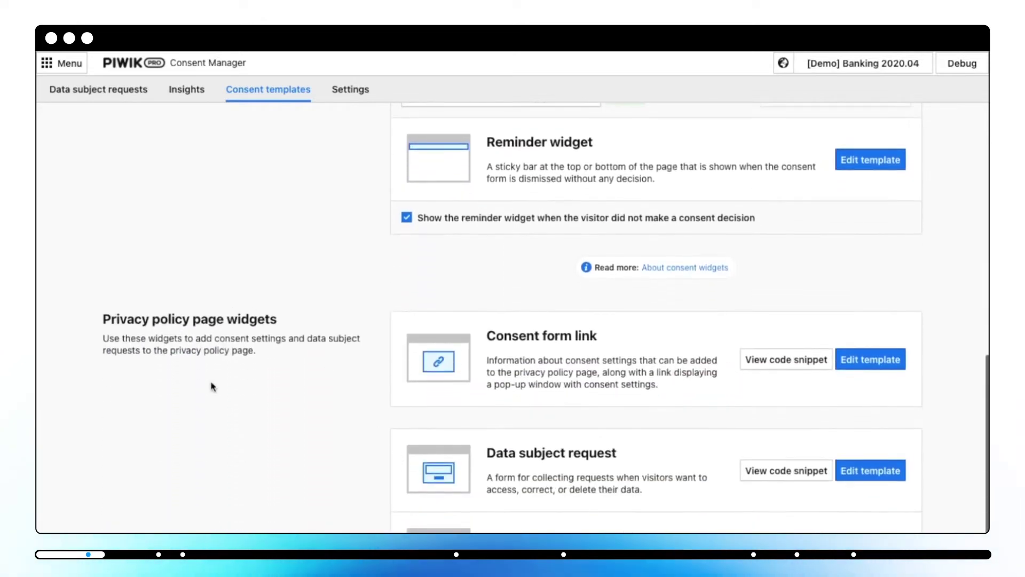
scroll(286, 433, "down", 1)
scroll(286, 433, "up", 11)
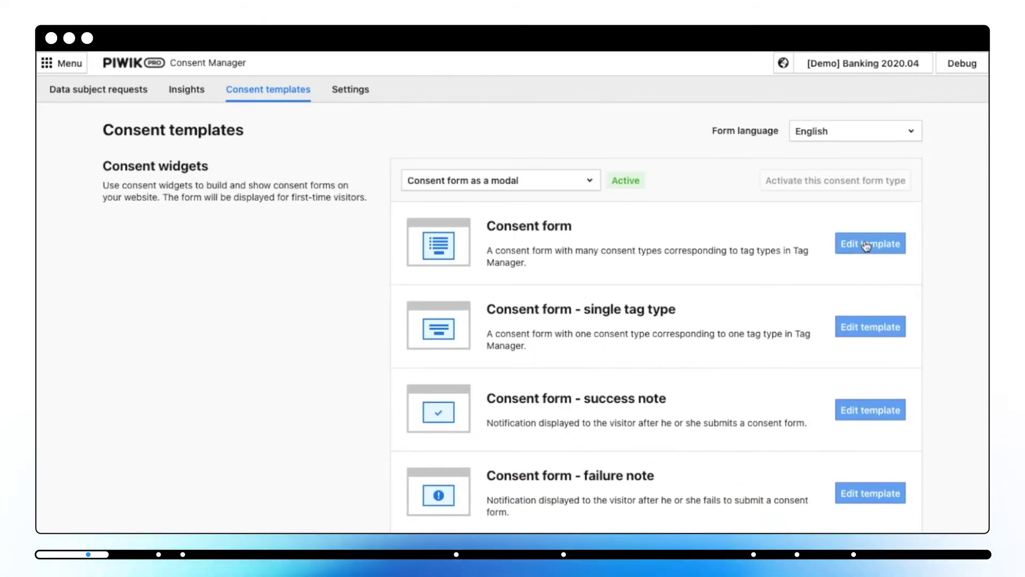
left_click(866, 245)
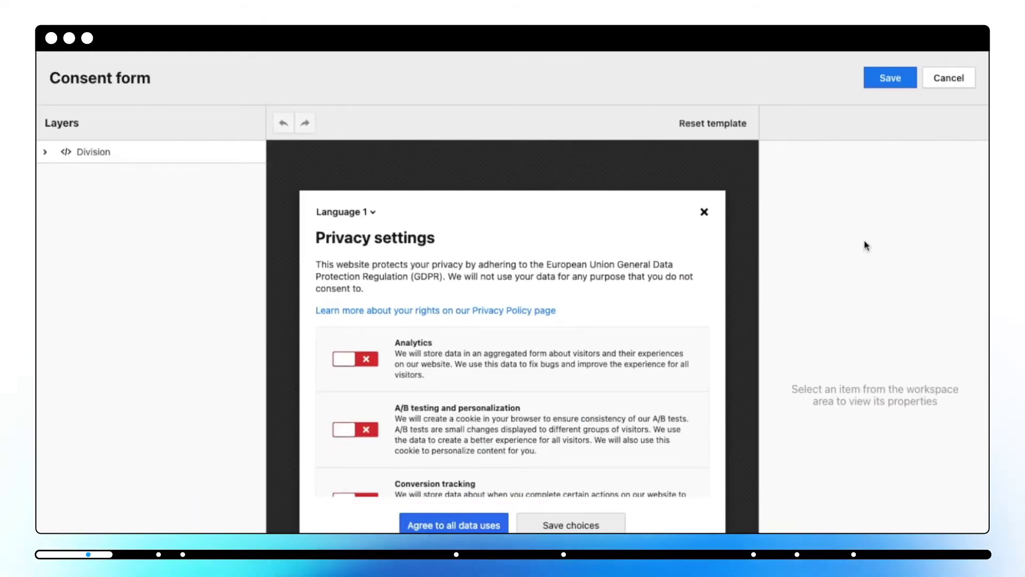
Inspect the Analytics description's background and border settings, keeping the border style as none.
double_click(428, 354)
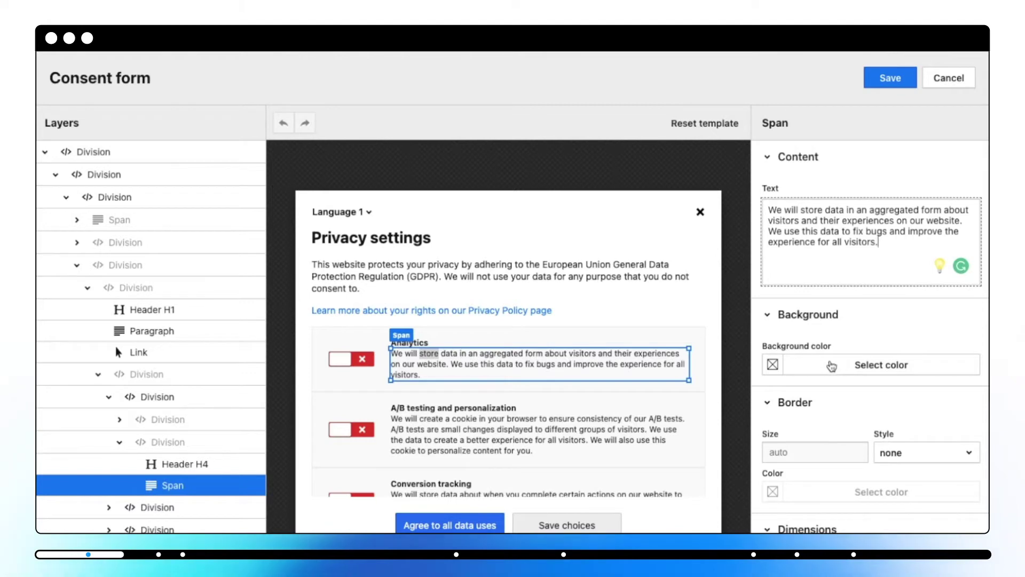
left_click(831, 365)
left_click(824, 314)
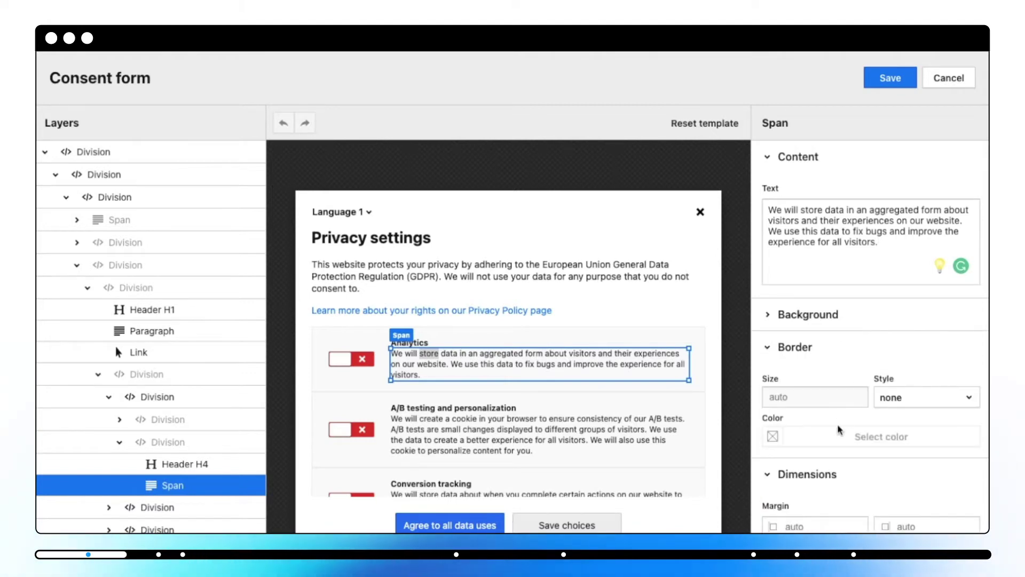
left_click(921, 395)
left_click(924, 395)
Select the privacy policy link element and save the consent form template.
scroll(852, 514, "down", 3)
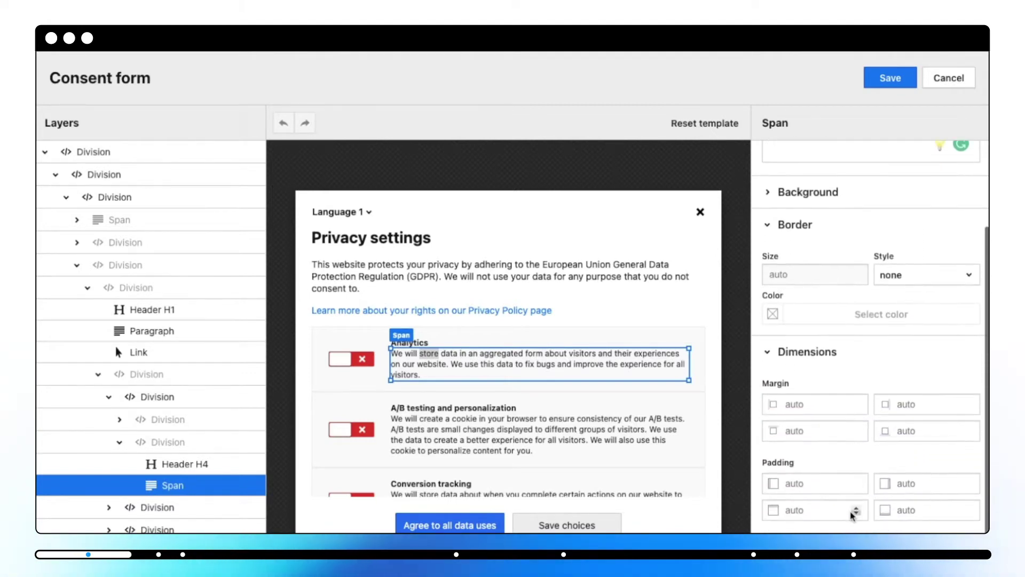
scroll(853, 514, "down", 3)
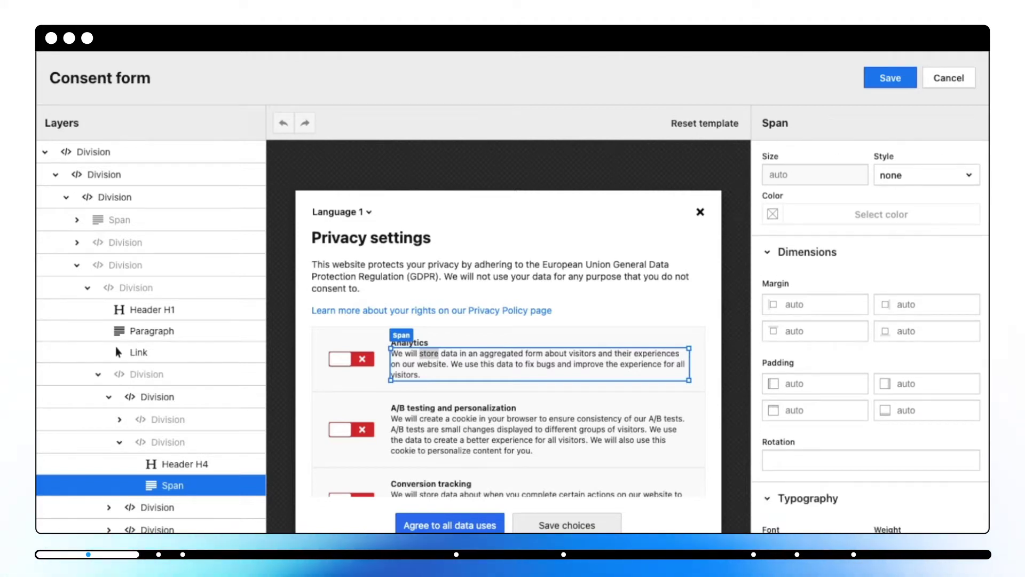
left_click(206, 353)
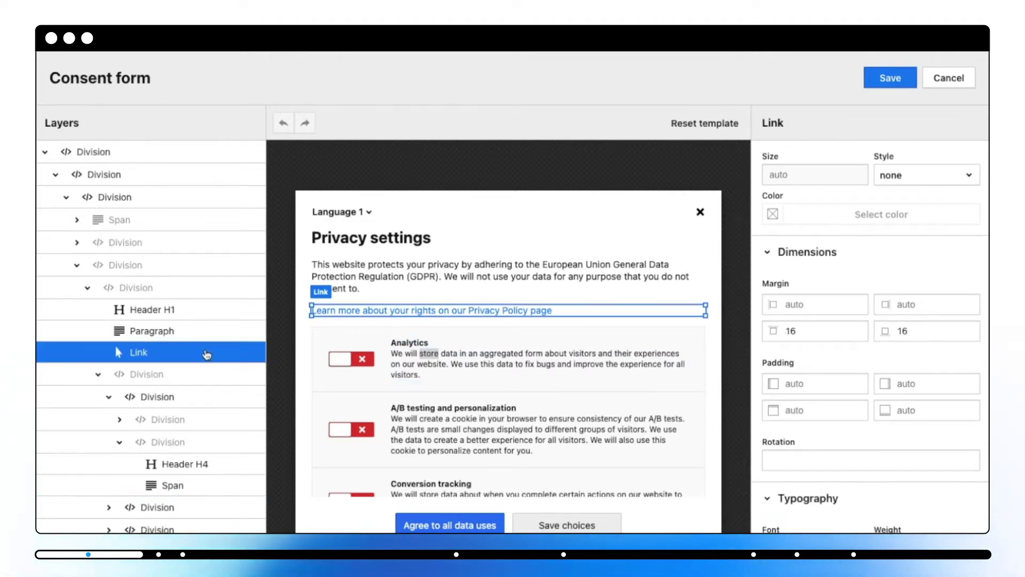
scroll(848, 290, "up", 5)
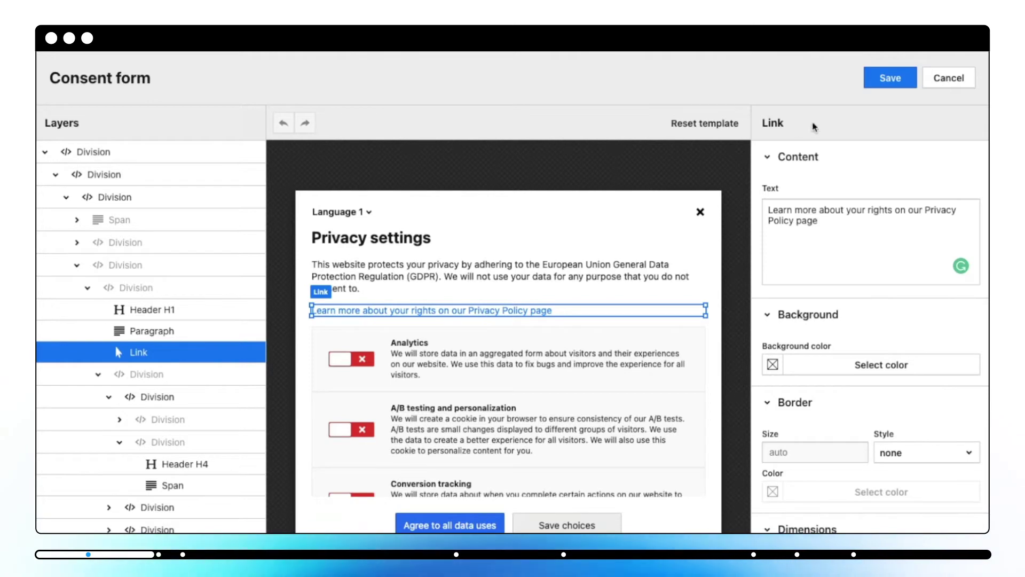
left_click(866, 80)
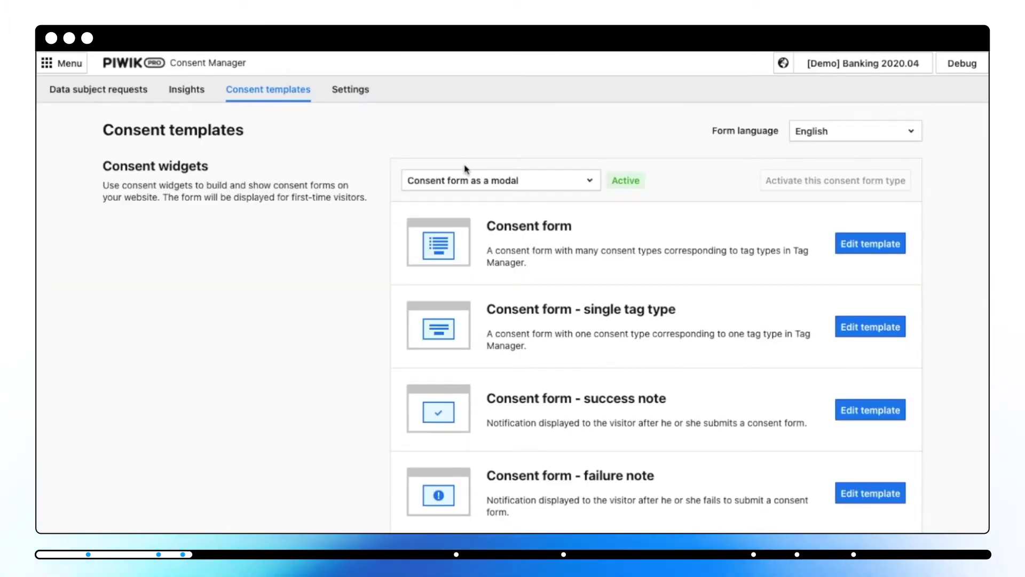
Keep 'Consent form as a modal' as the form type and scroll through its consent options.
left_click(461, 180)
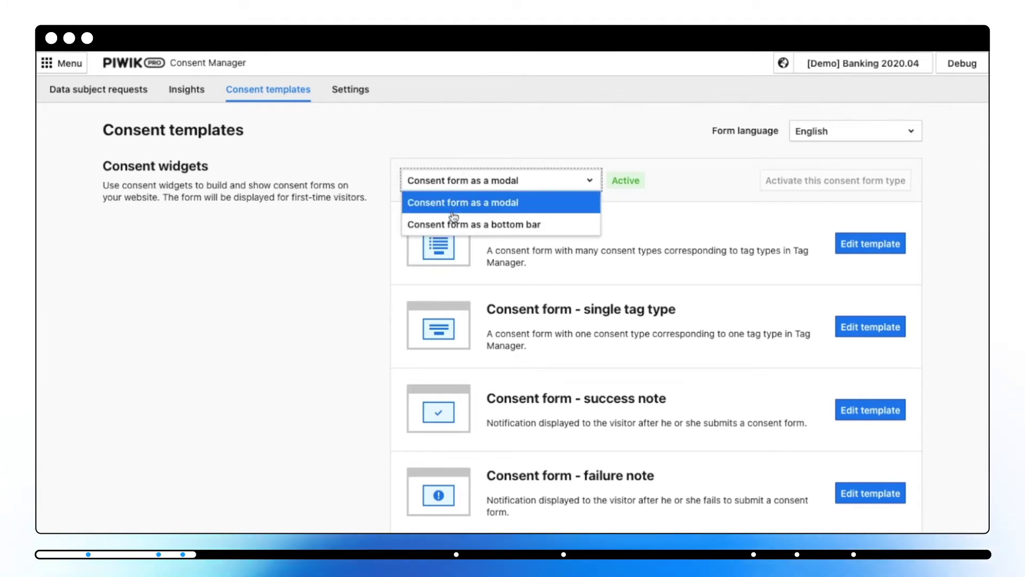
left_click(466, 167)
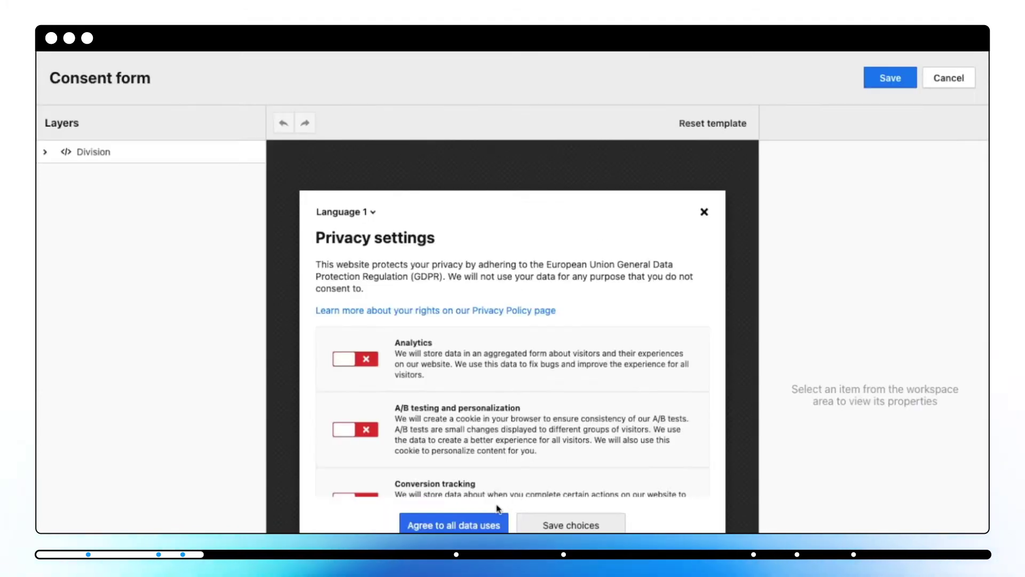
scroll(462, 455, "down", 1)
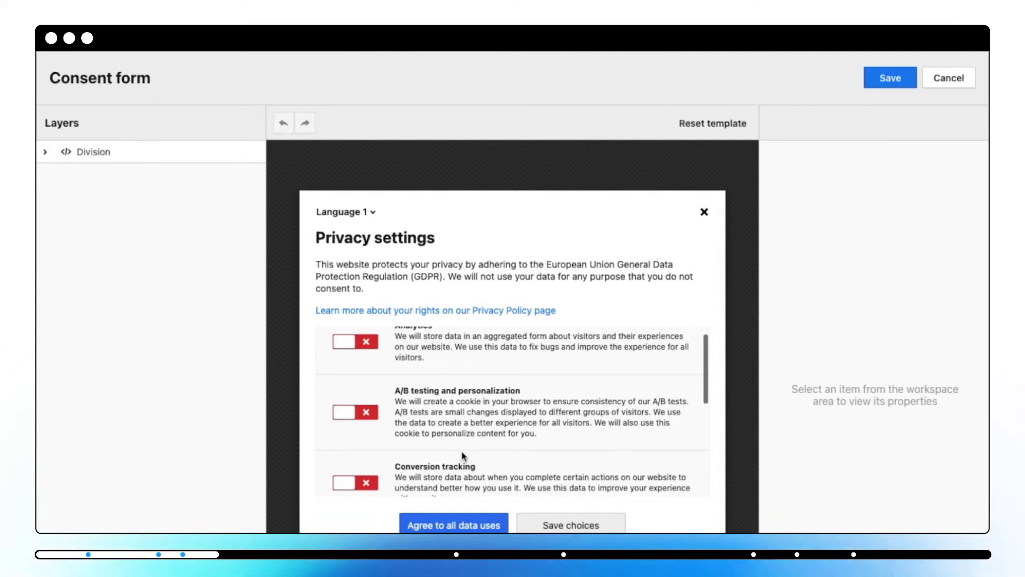
scroll(463, 455, "down", 1)
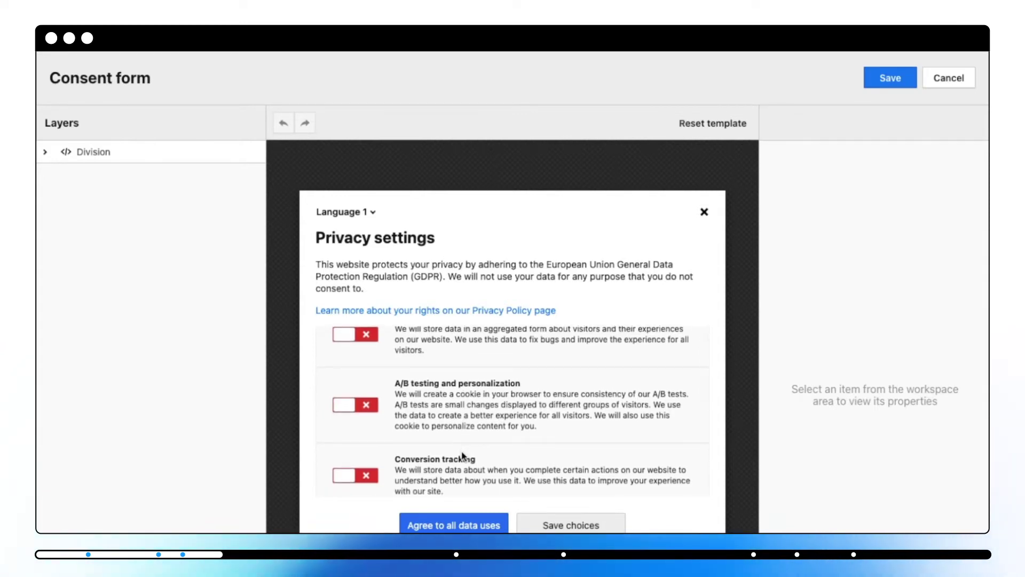
scroll(462, 455, "down", 5)
scroll(463, 455, "down", 3)
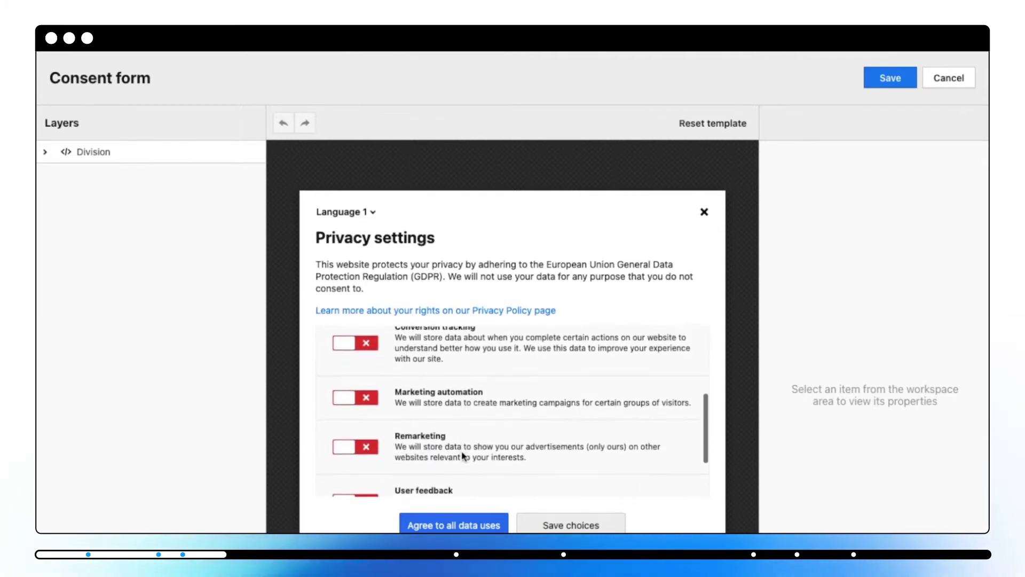
scroll(462, 455, "down", 4)
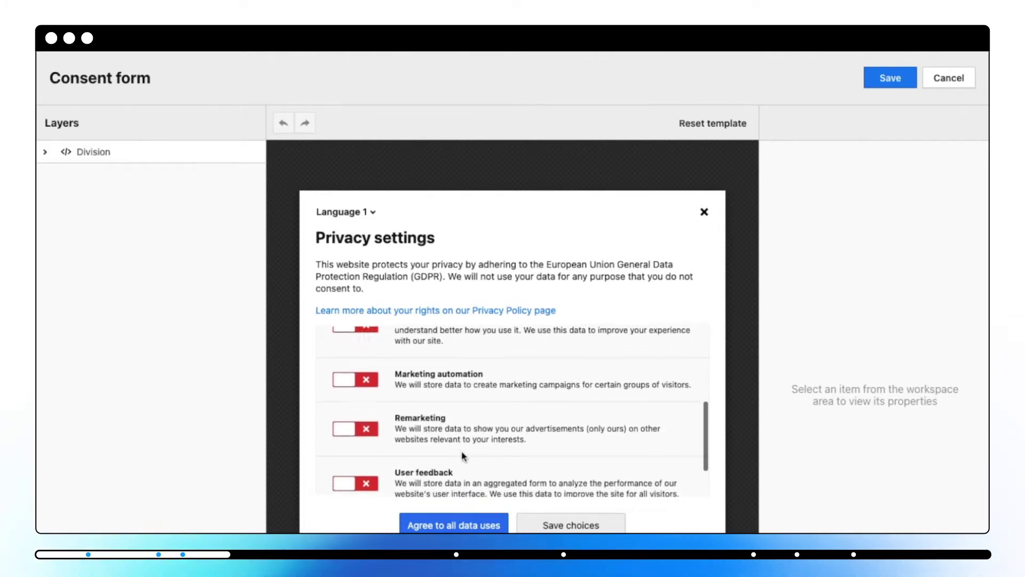
scroll(462, 456, "up", 7)
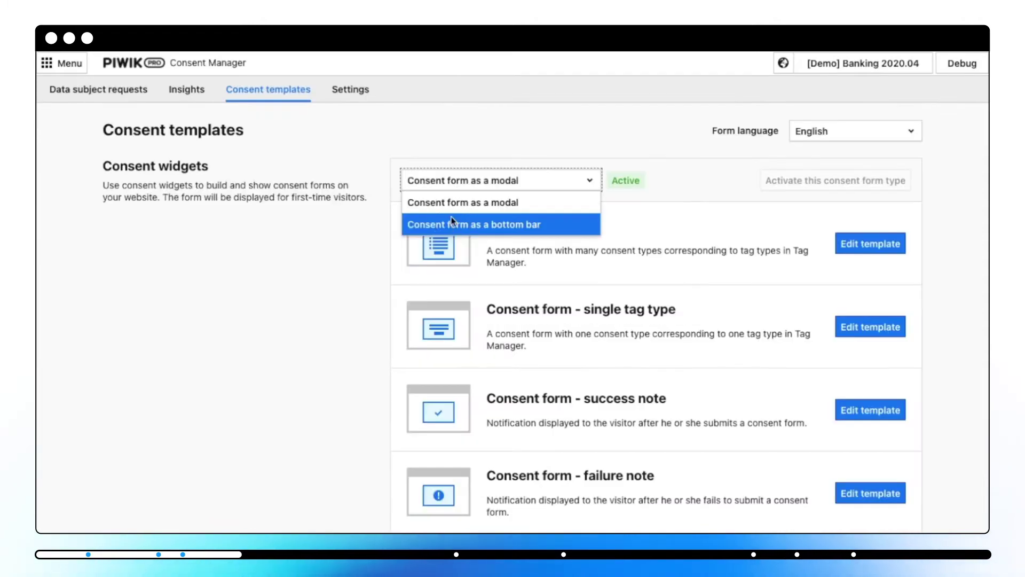
Try the bottom bar form type and its template, then settle on 'Consent form as a modal'.
left_click(451, 220)
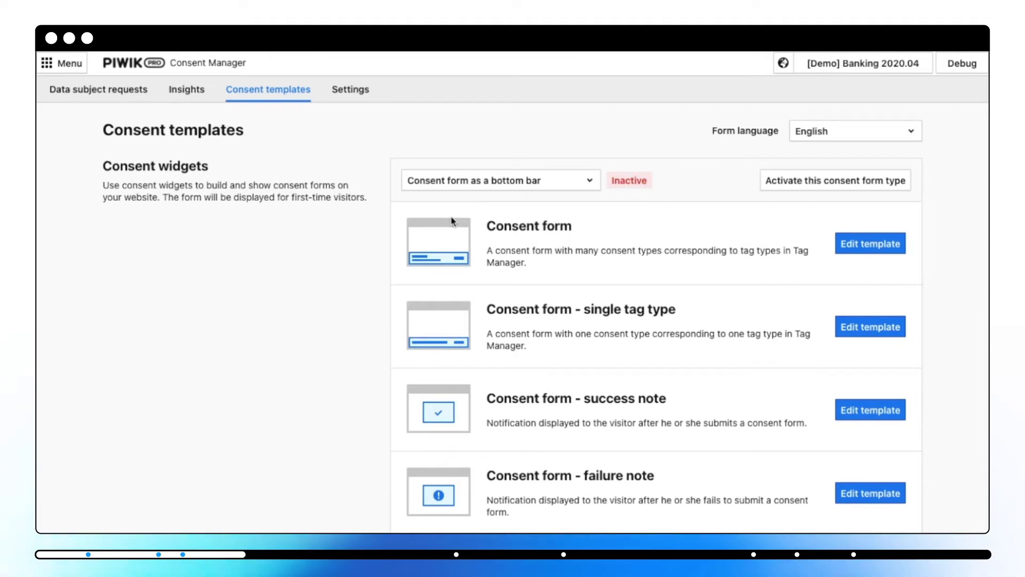
left_click(846, 249)
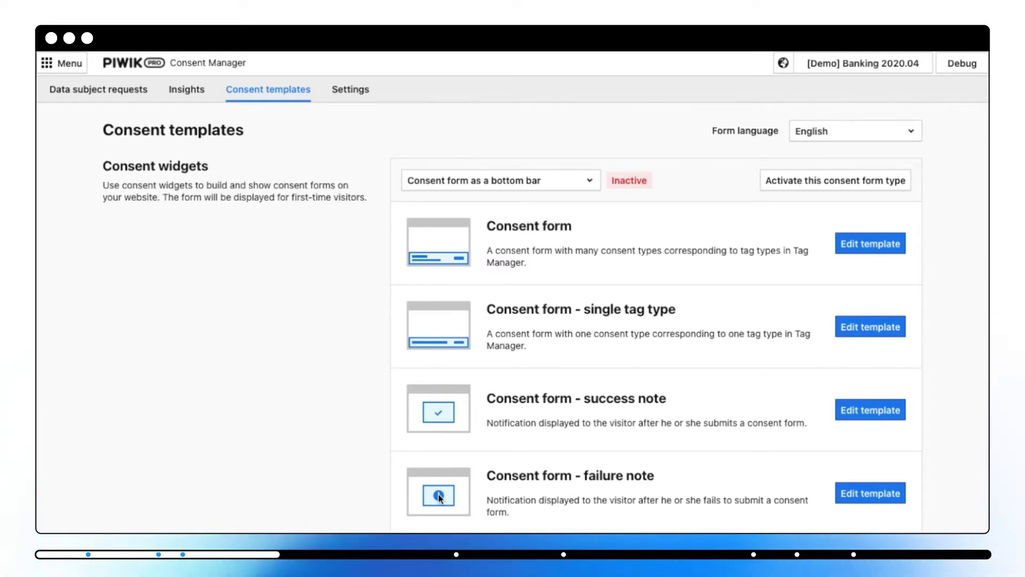
left_click(541, 188)
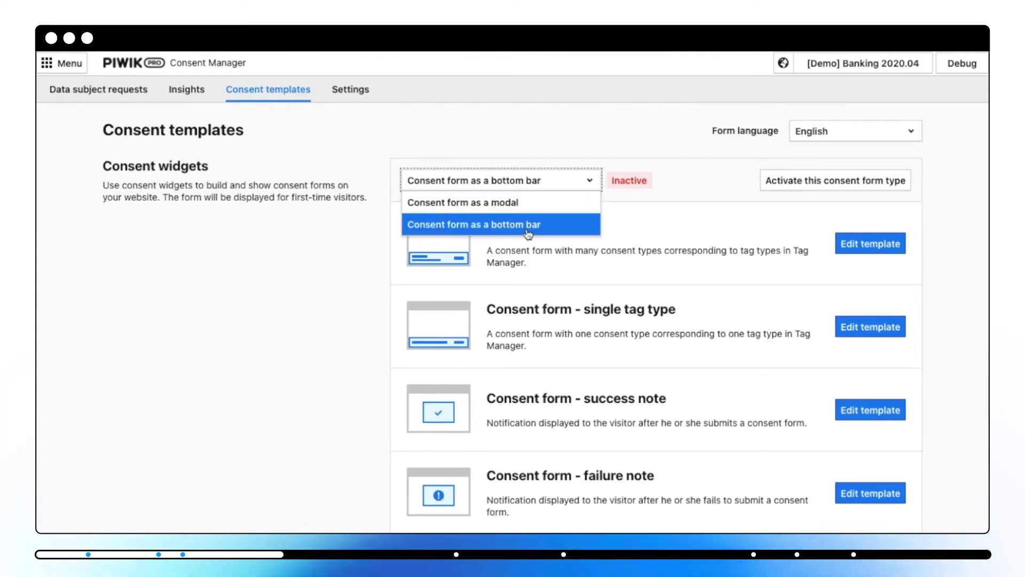
left_click(530, 203)
left_click(578, 186)
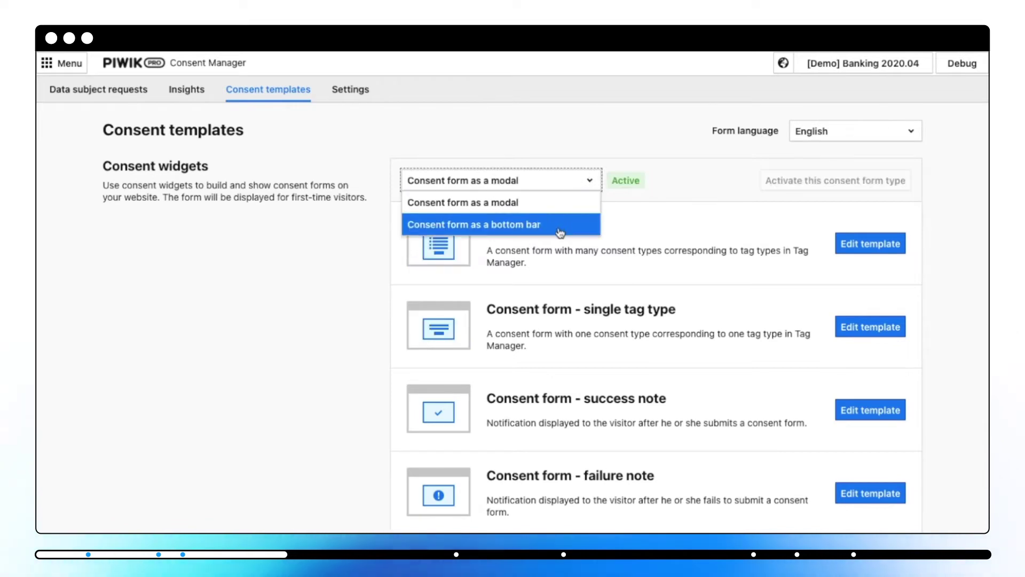
left_click(560, 232)
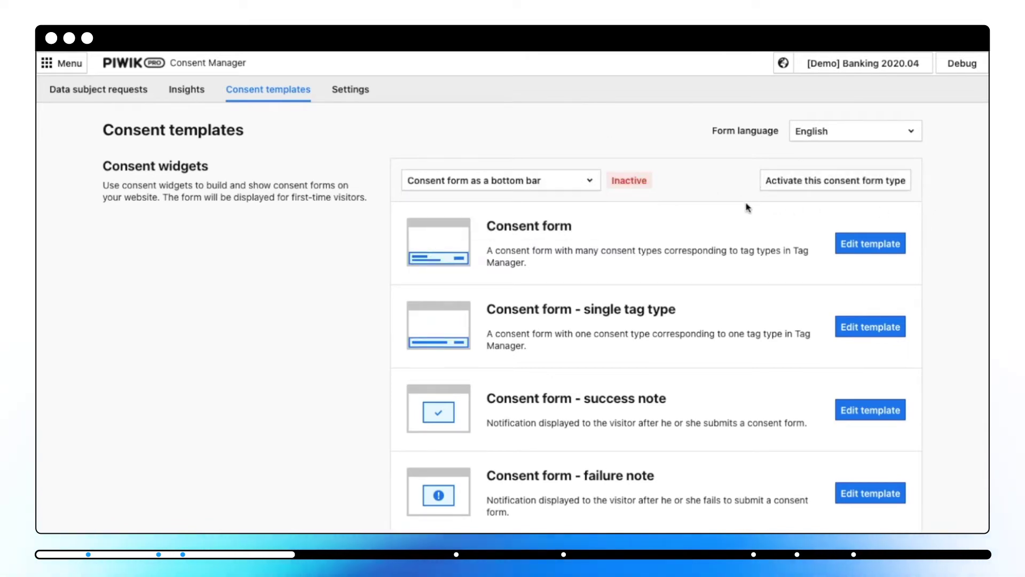
key("Up")
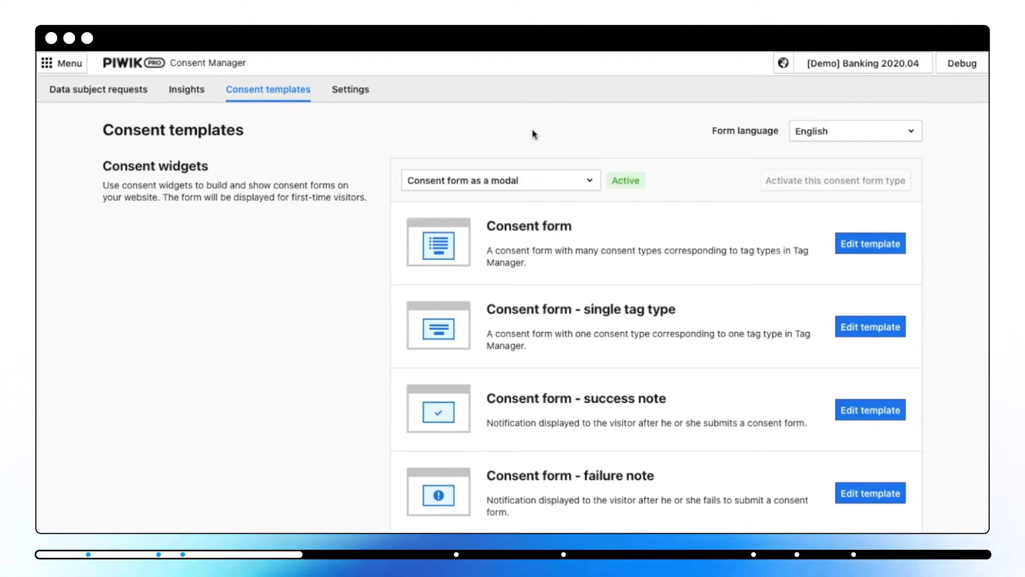
left_click(874, 245)
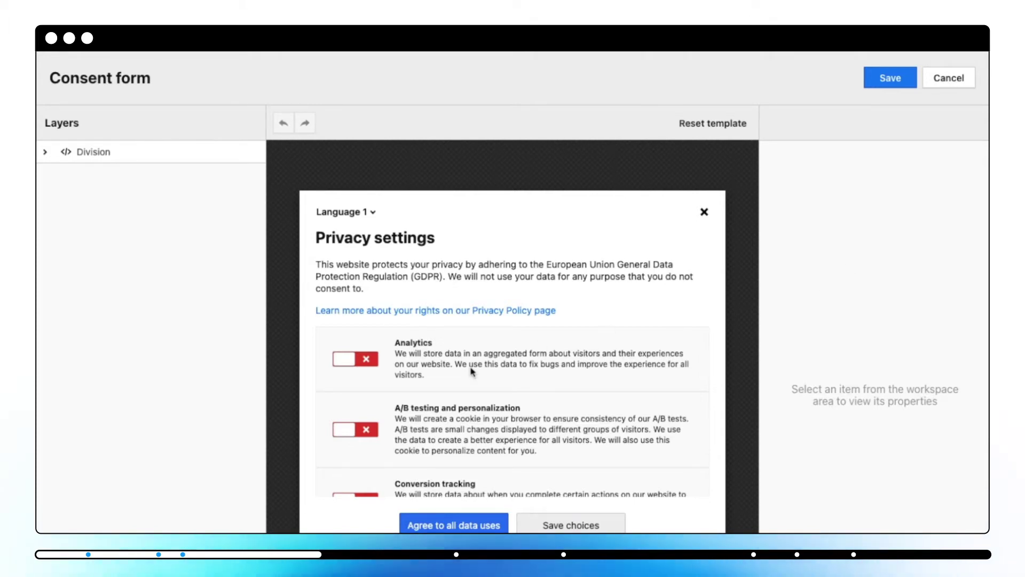
left_click(447, 405)
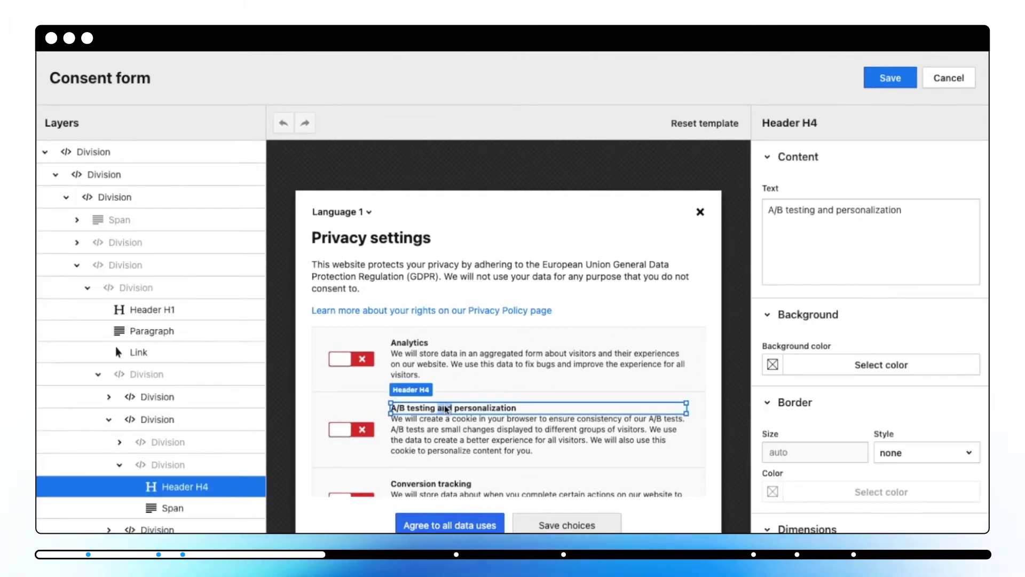
left_click(943, 240)
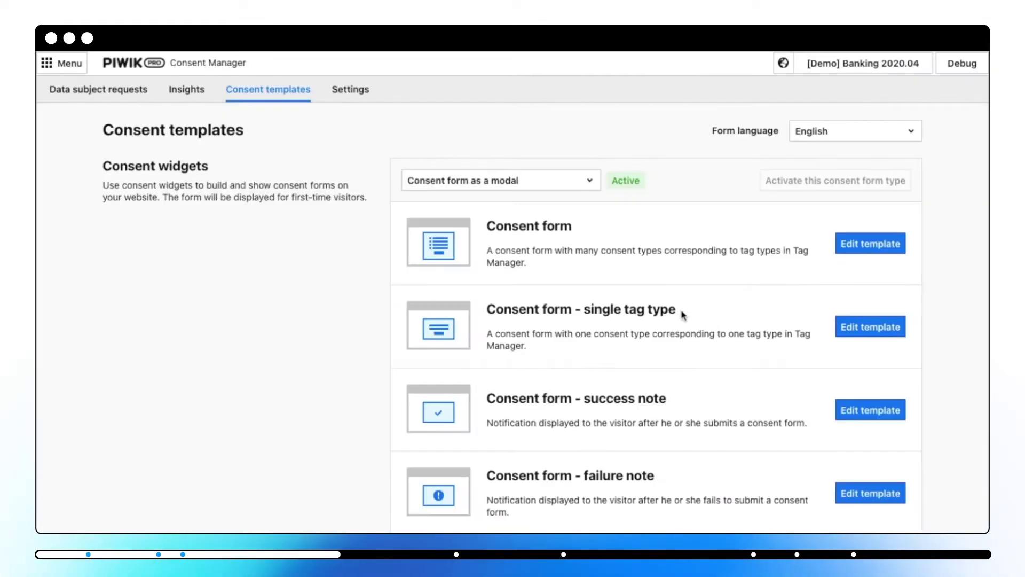
left_click(847, 327)
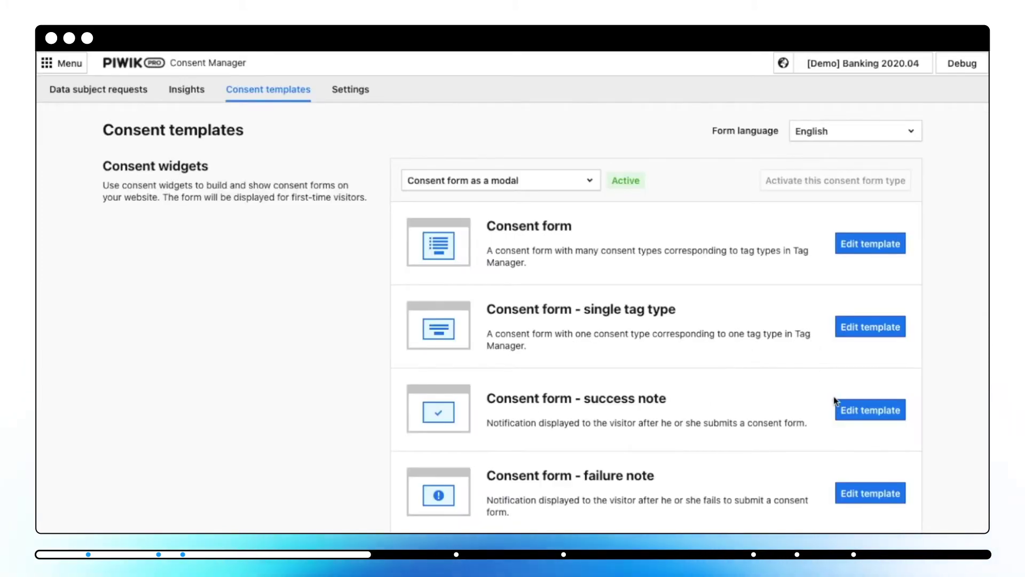
left_click(841, 407)
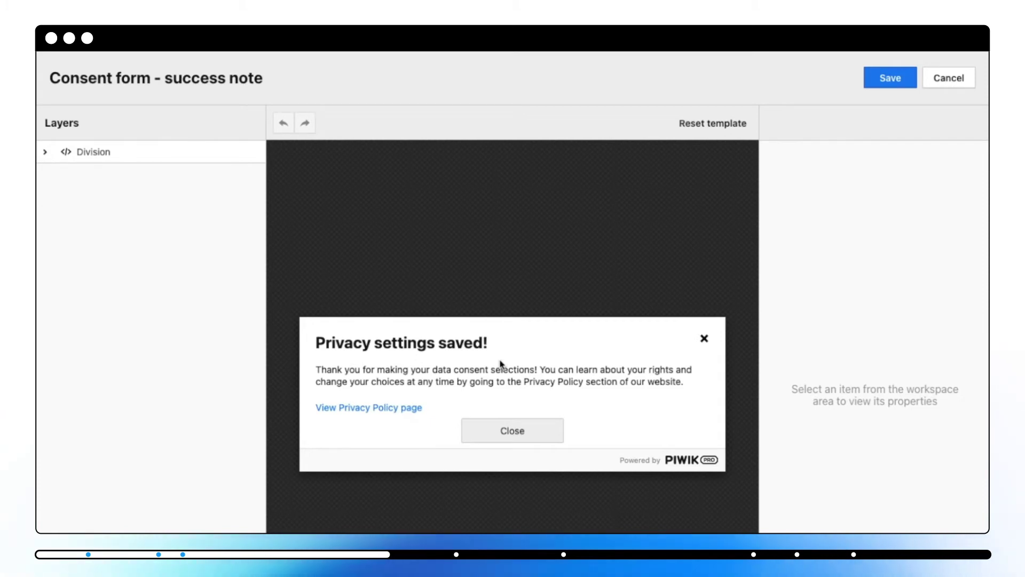
Discard the editor, open the failure note template, and review the Reminder widget style options unchanged.
left_click(971, 83)
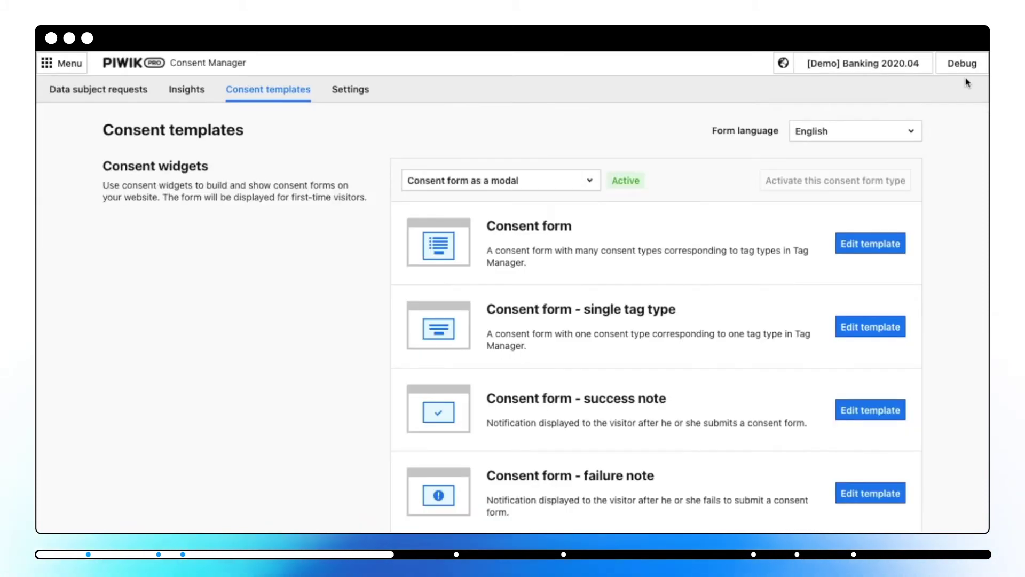
scroll(861, 173, "down", 2)
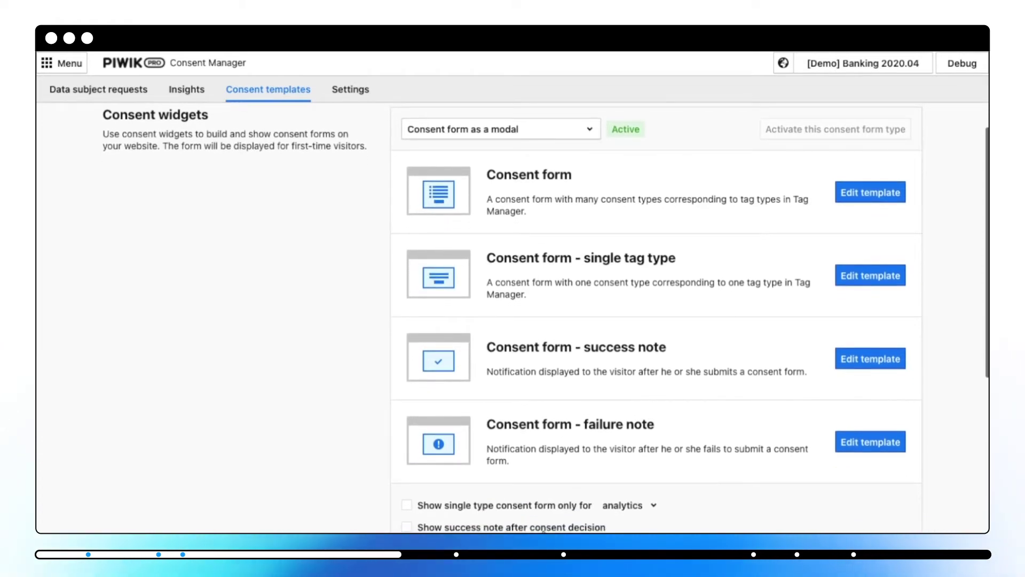
scroll(749, 428, "up", 2)
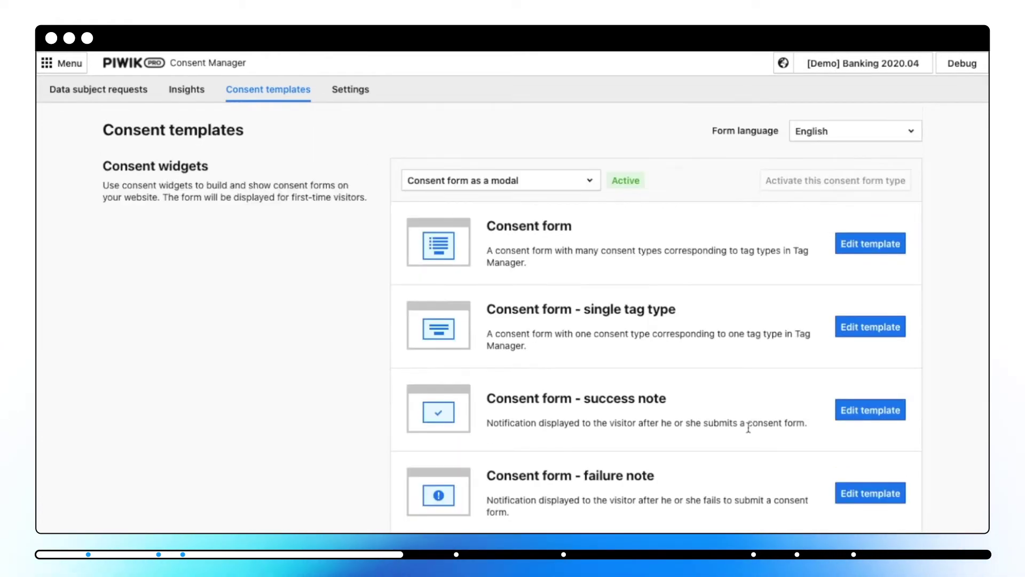
left_click(879, 495)
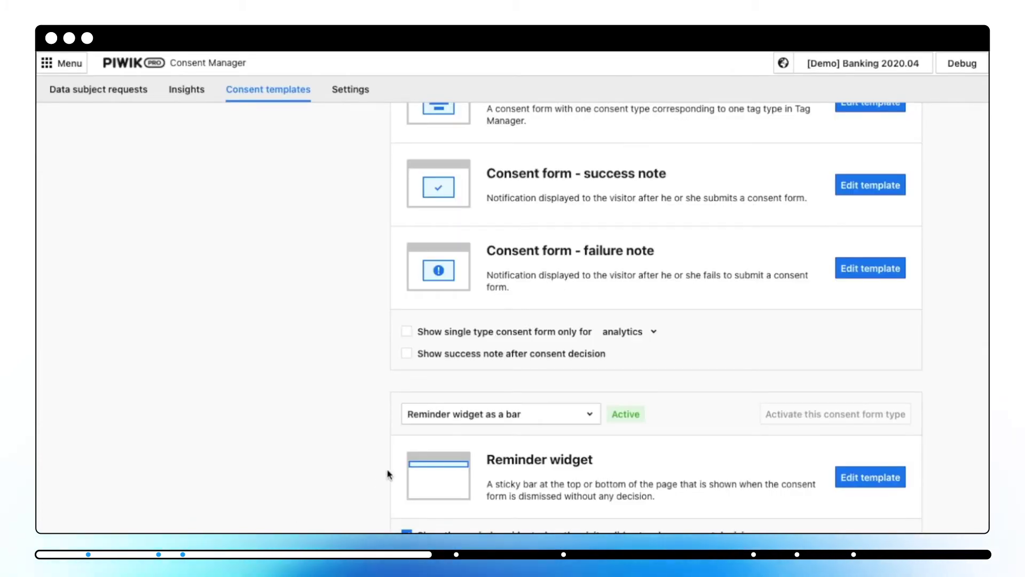
left_click(463, 418)
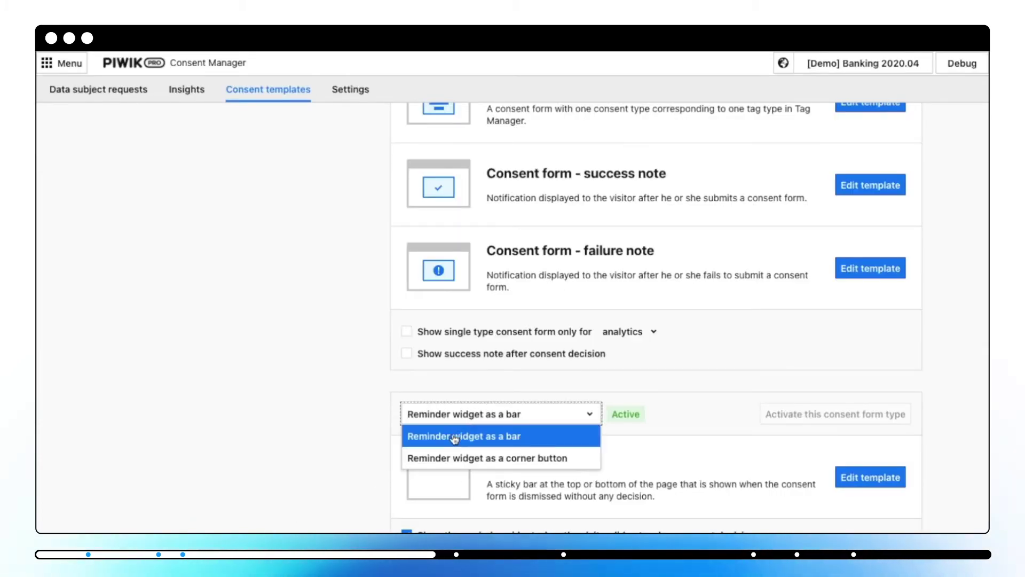
left_click(334, 522)
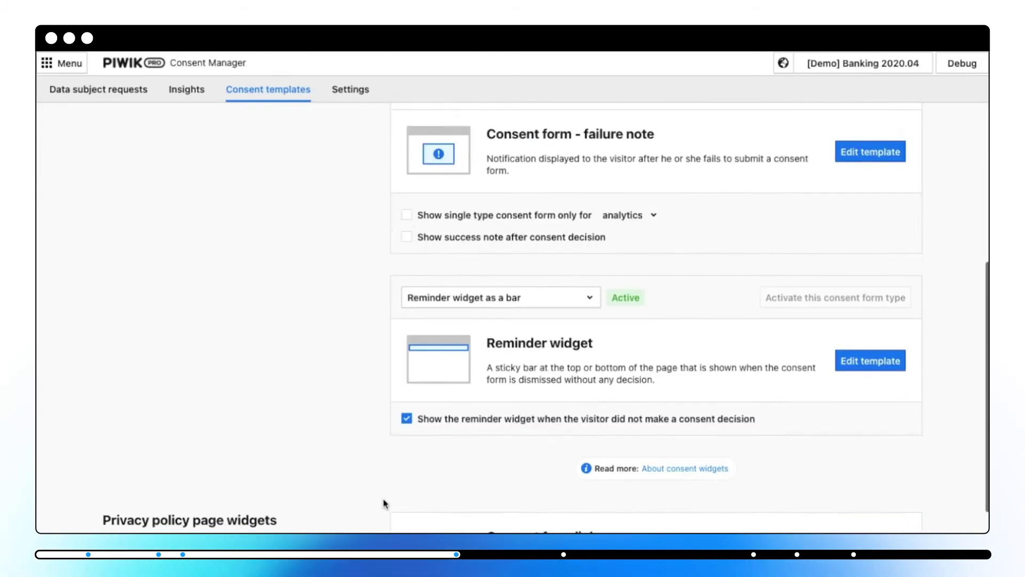
Open the Consent form link template among the privacy policy page widgets and view its code snippet.
scroll(383, 498, "down", 5)
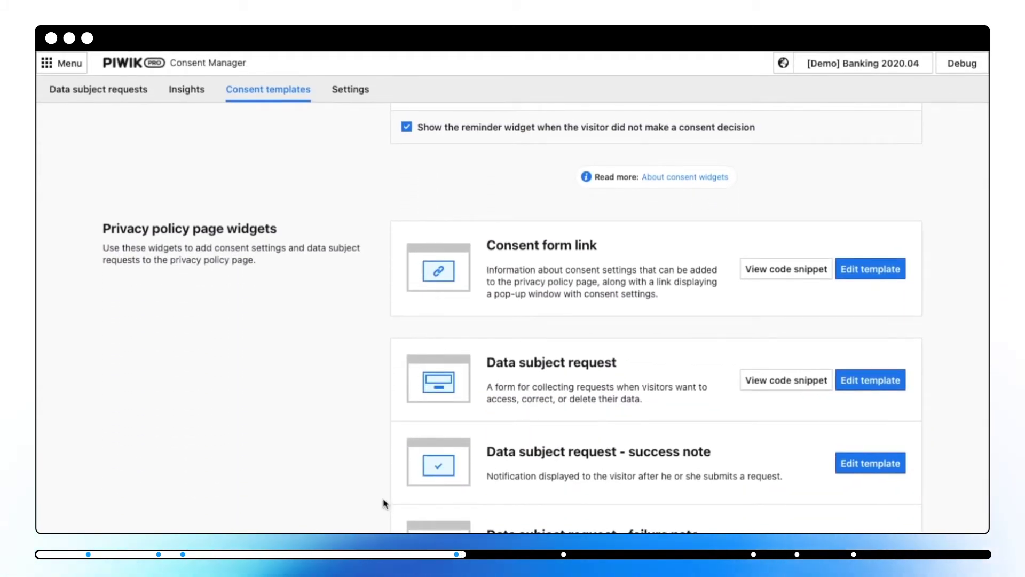
left_click(869, 278)
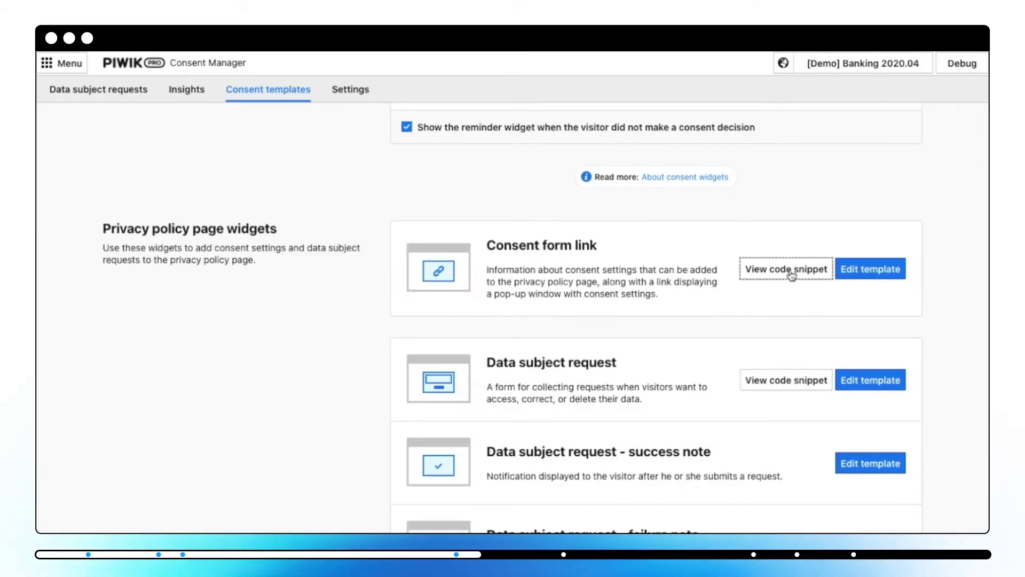
left_click(791, 274)
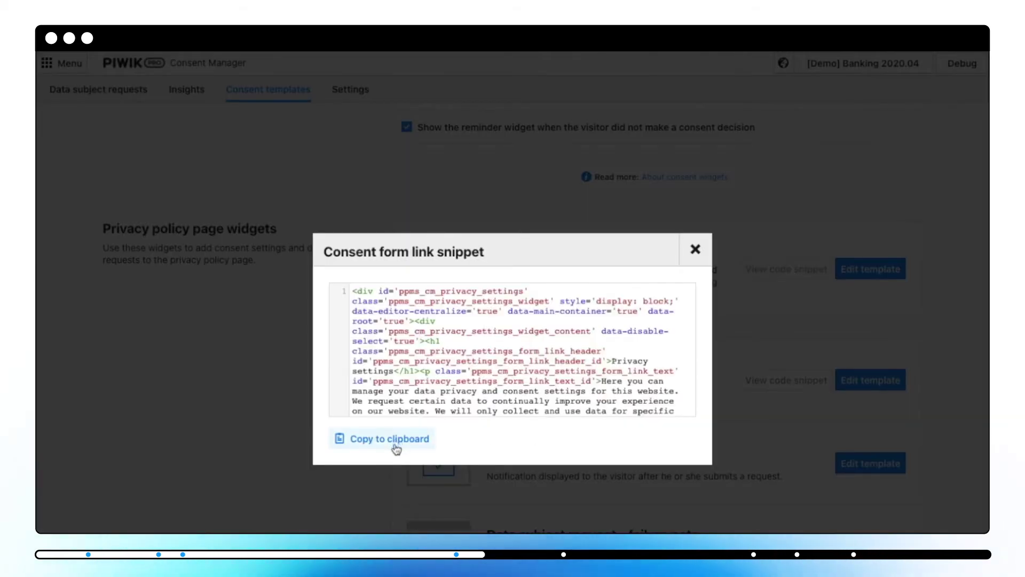
View the Data subject request snippet, preview its success note template, then go to Data subject requests.
scroll(431, 373, "down", 5)
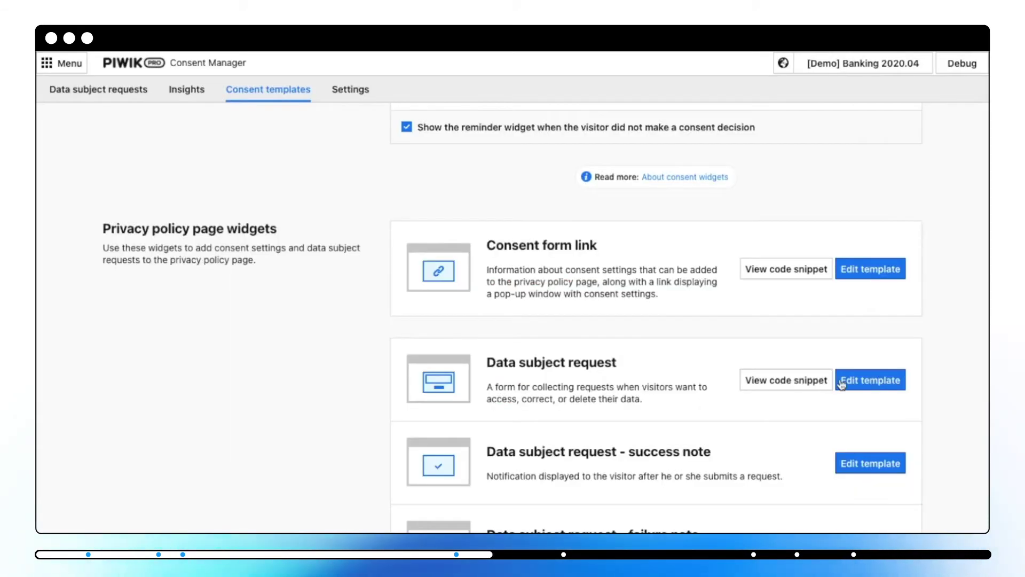
left_click(882, 381)
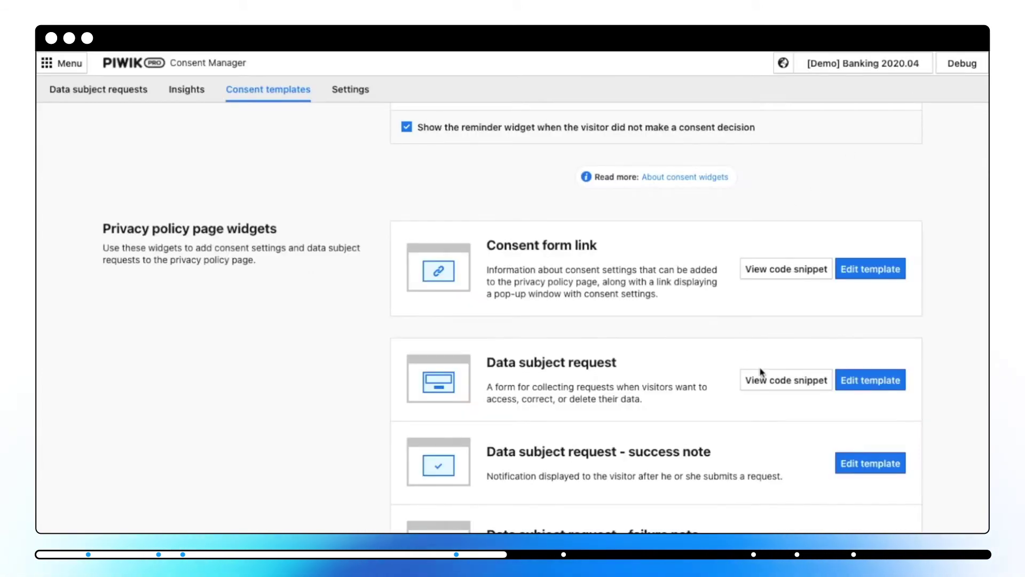
left_click(767, 378)
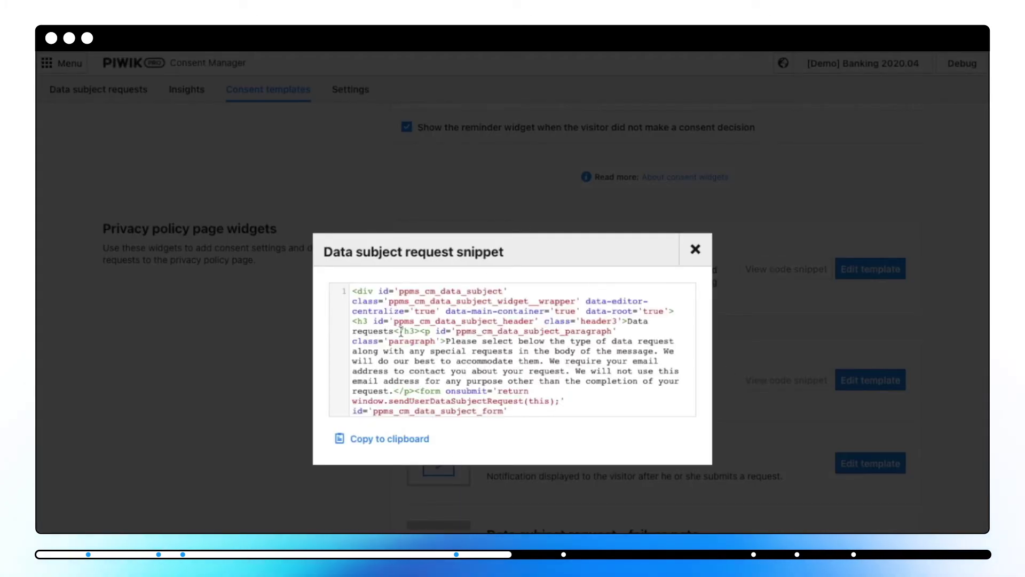
left_click(696, 249)
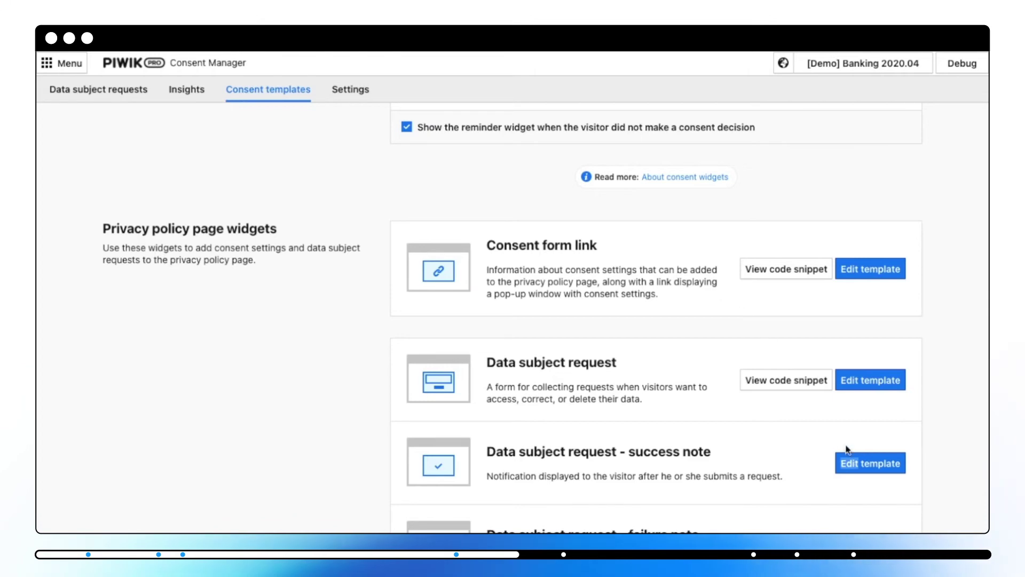
left_click(849, 462)
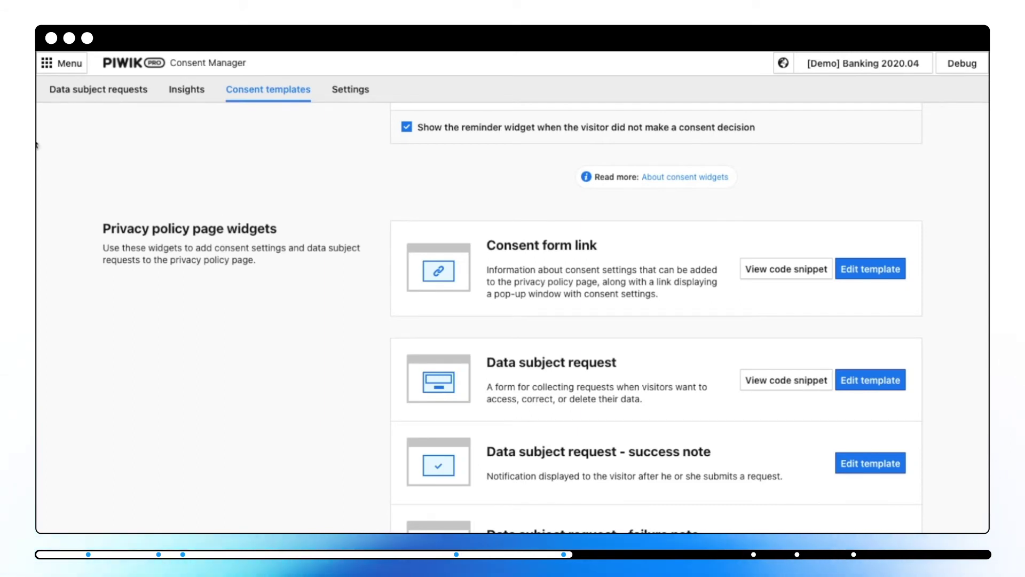
left_click(84, 91)
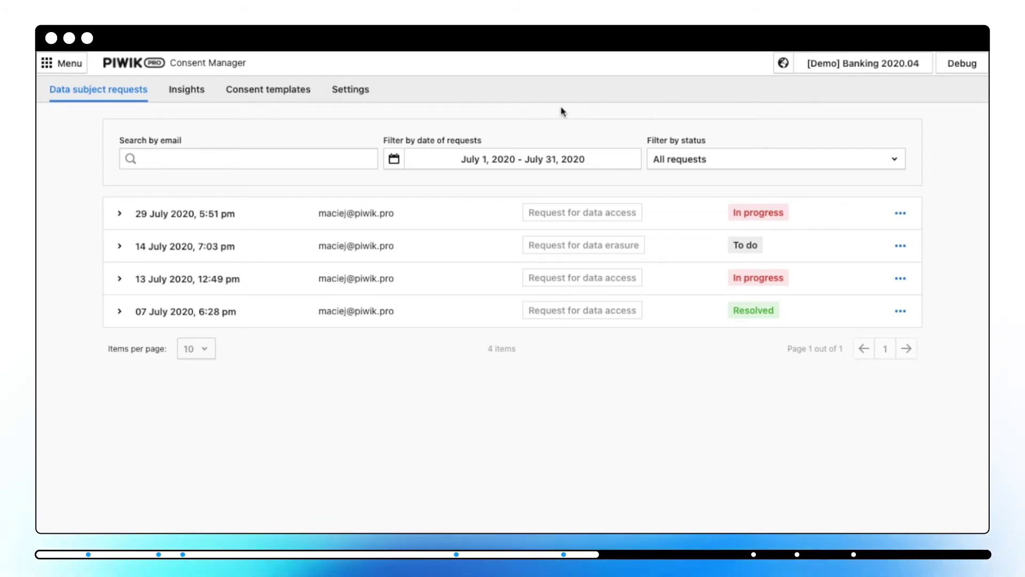
left_click(753, 162)
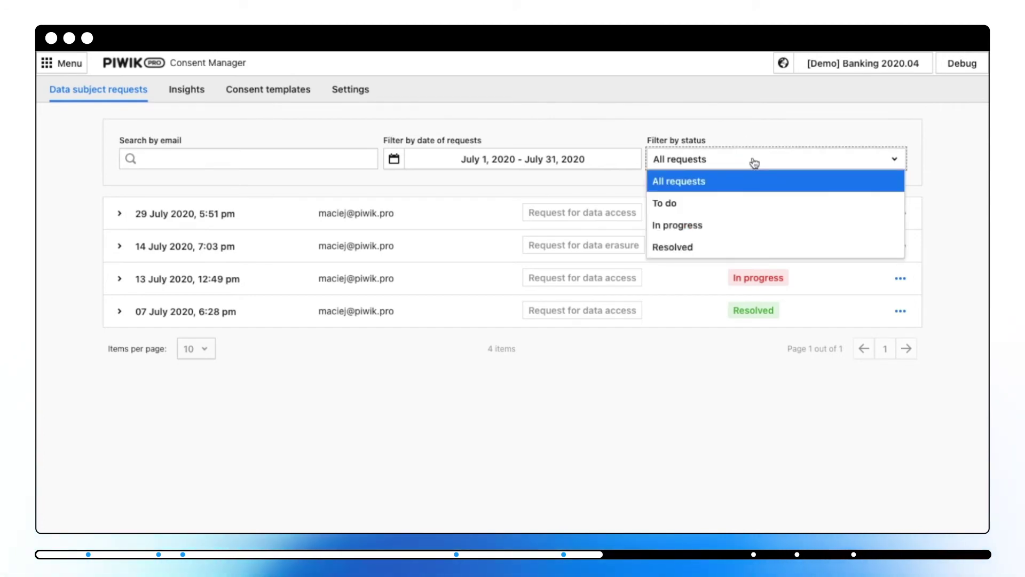
left_click(718, 120)
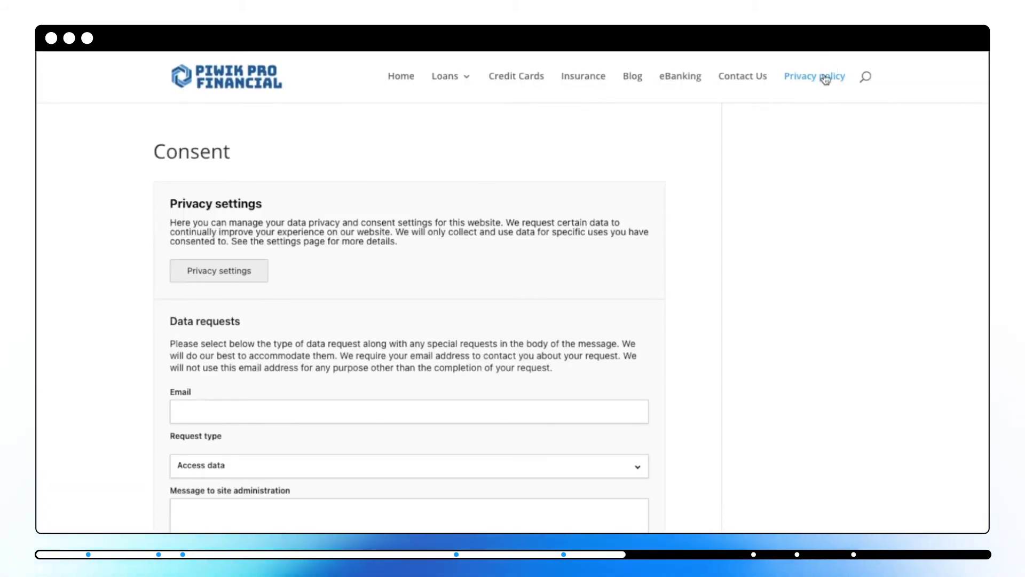
Open the Request type dropdown to list the available data request types.
left_click(370, 463)
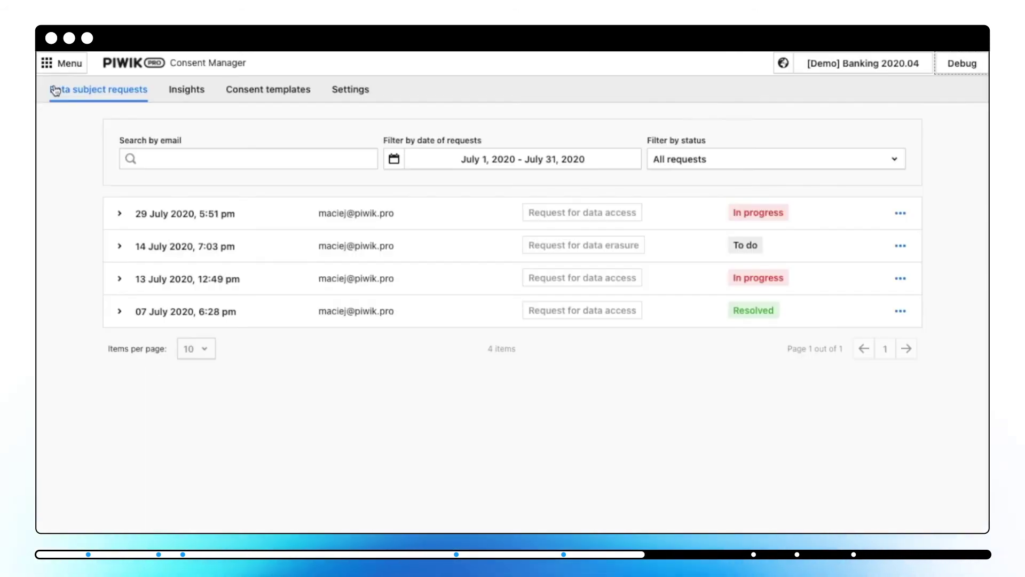
Check the newest request's status options and expanded details, then switch to the Settings page.
left_click(900, 213)
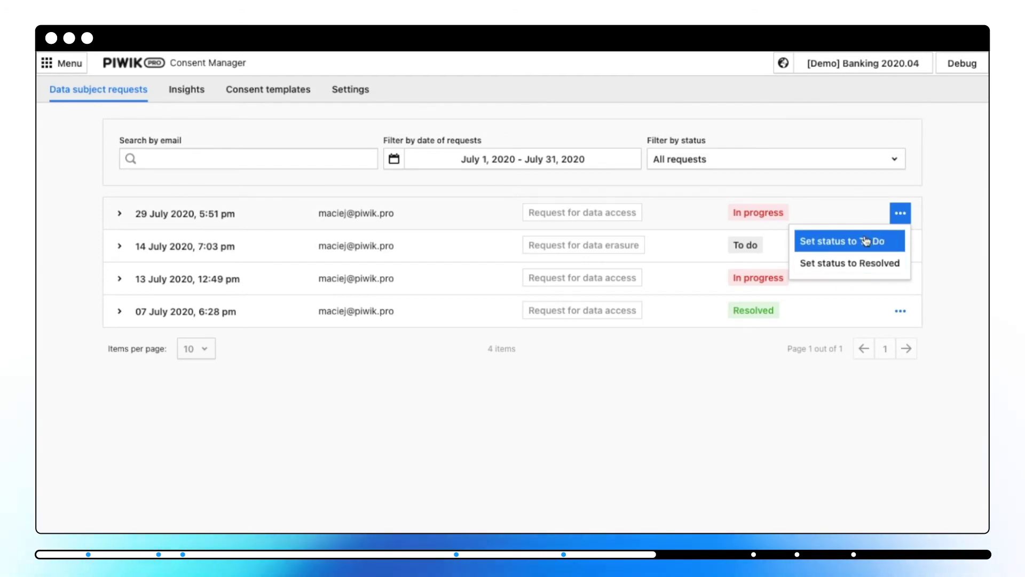
left_click(119, 214)
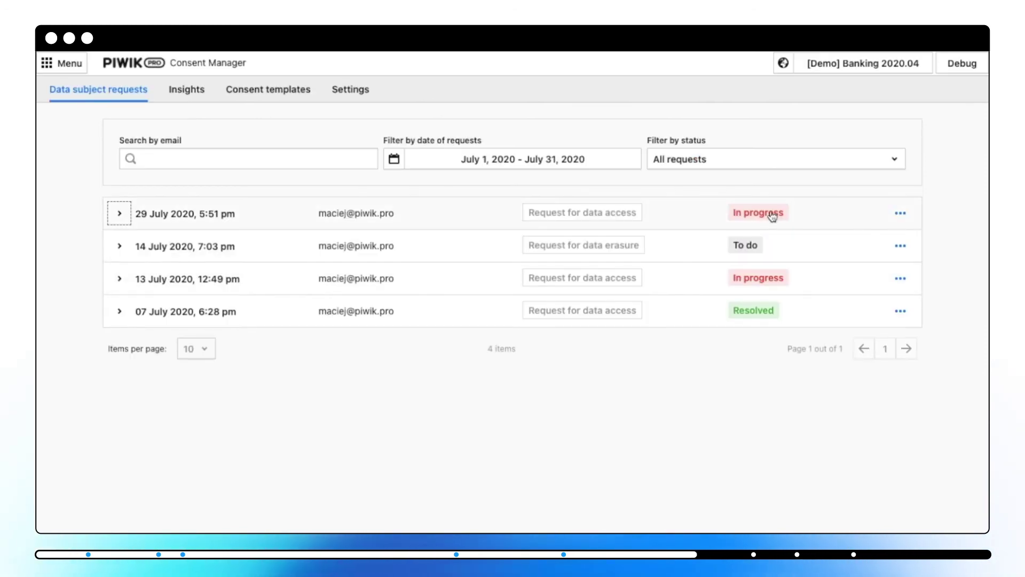
mouse_move(773, 216)
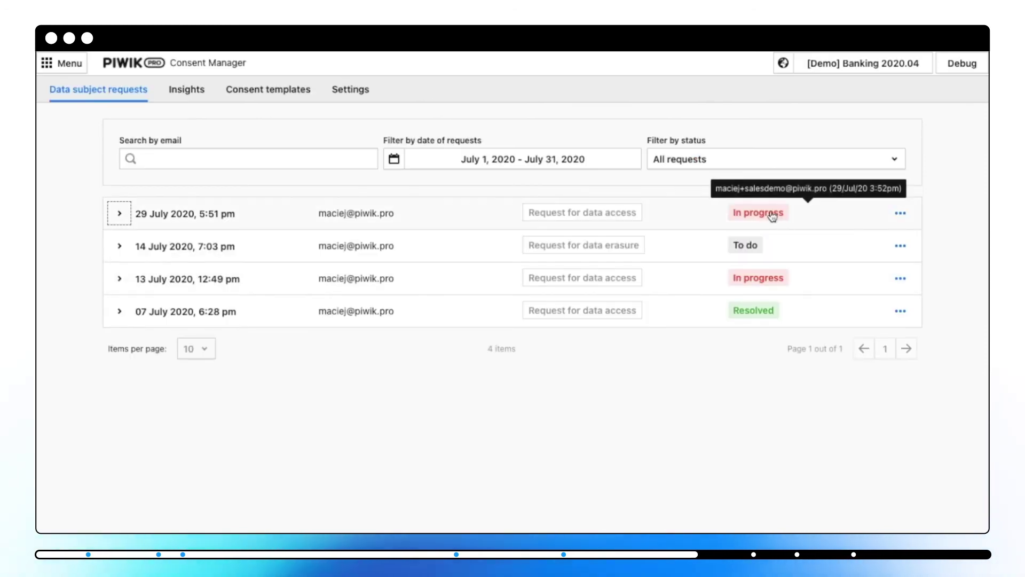
mouse_move(767, 315)
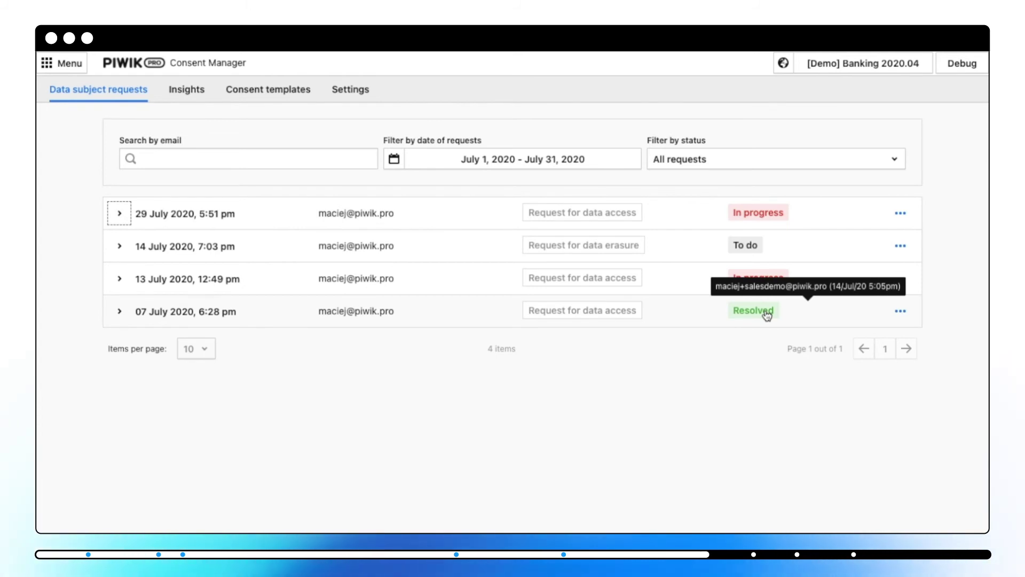
left_click(343, 90)
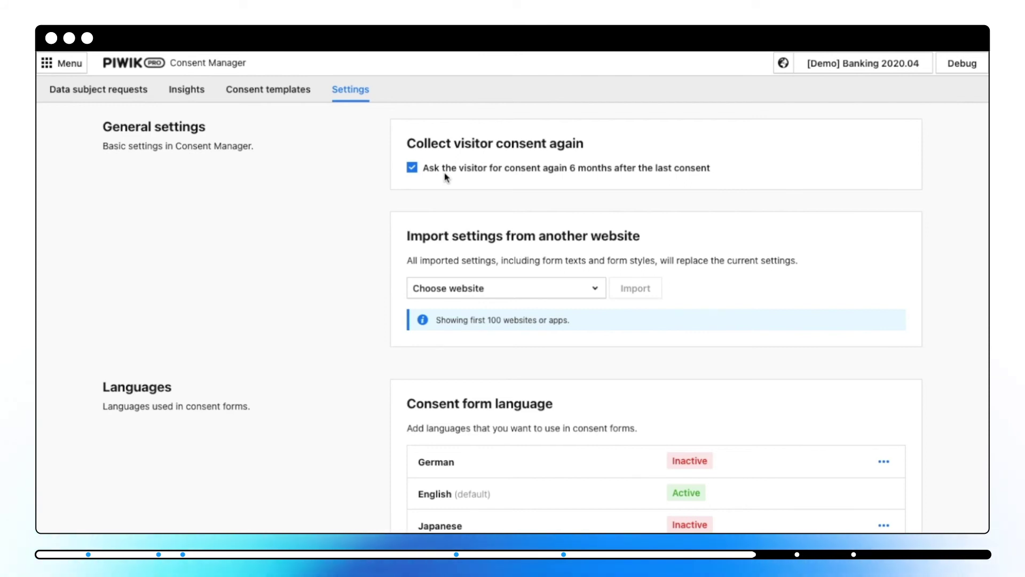
Search 'banking', choose Banking [testing 2] as the import source, and begin adding a language.
left_click(476, 288)
type("bankin")
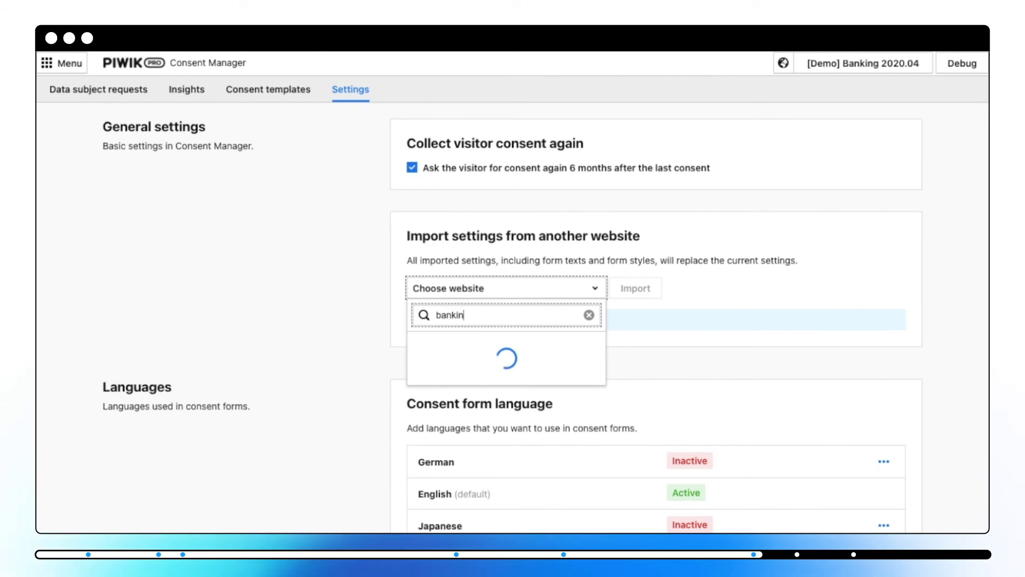
type("g")
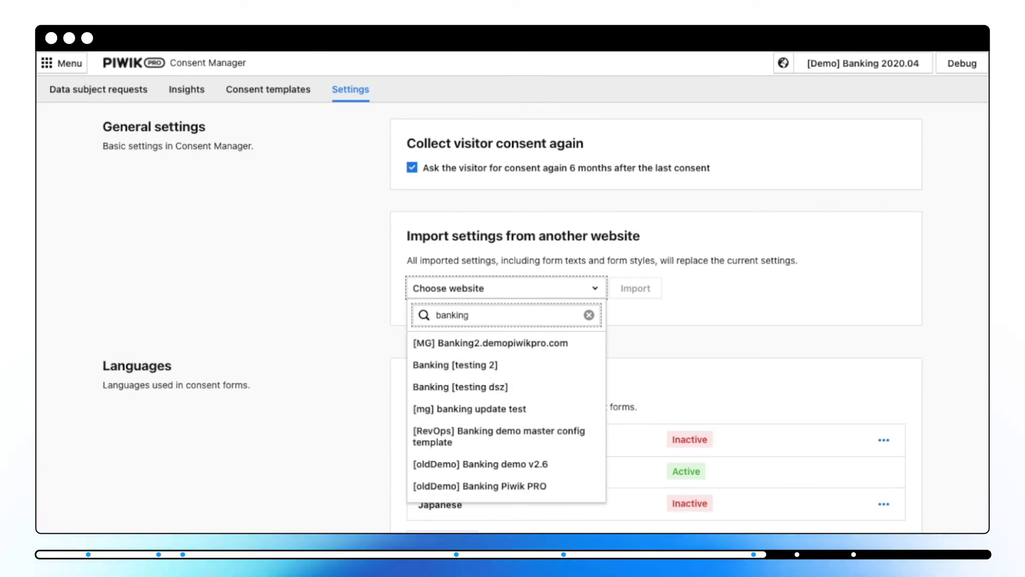
left_click(469, 366)
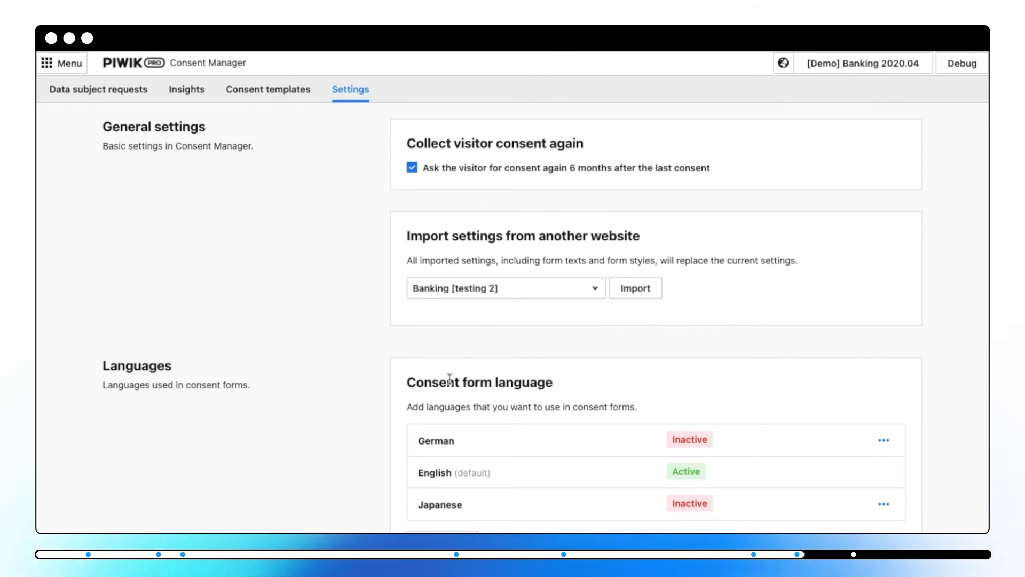
scroll(448, 404, "down", 1)
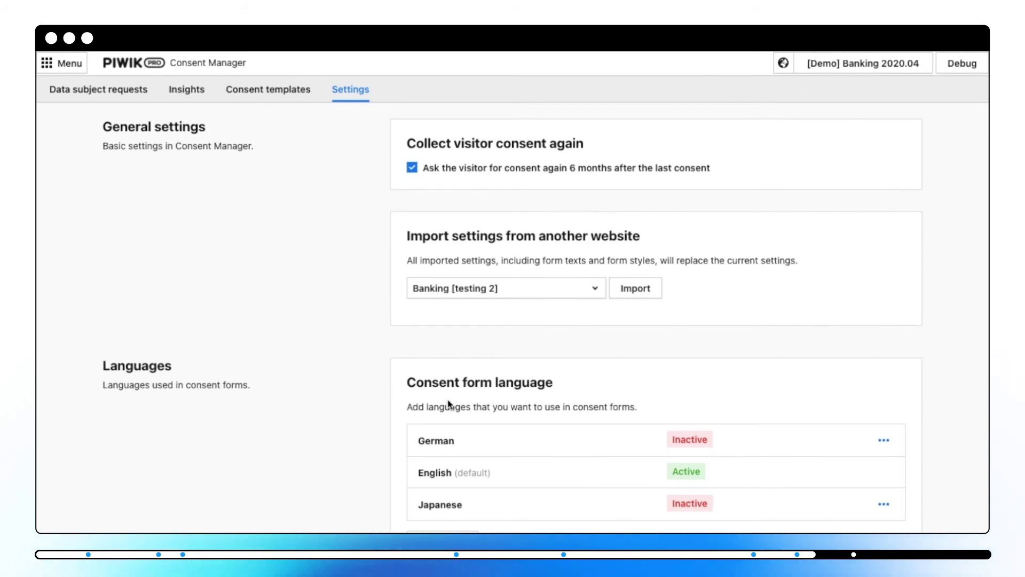
left_click(476, 525)
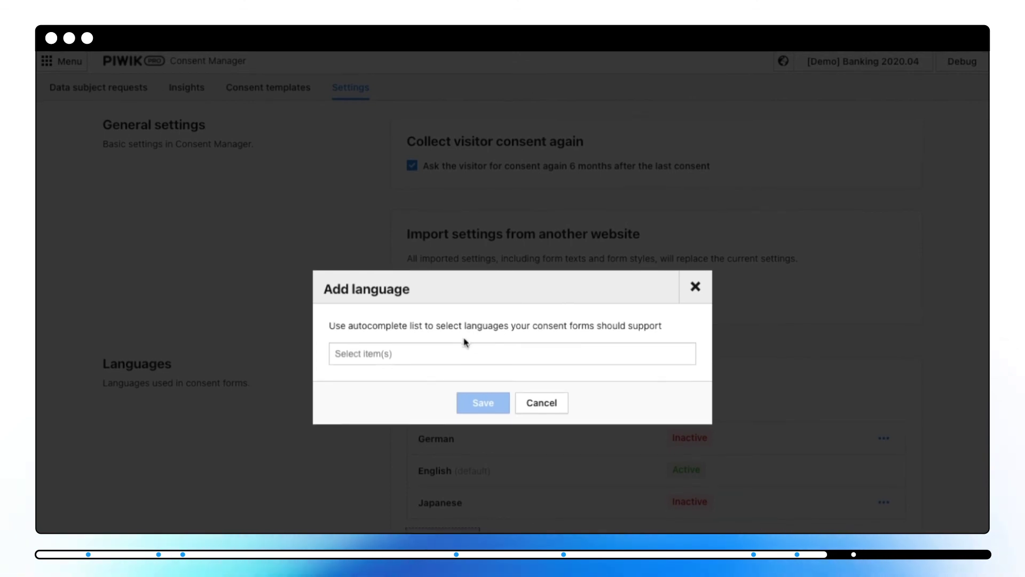
Search languages for 'Germa' and cancel, check the German row's options, then go to Administration.
left_click(461, 356)
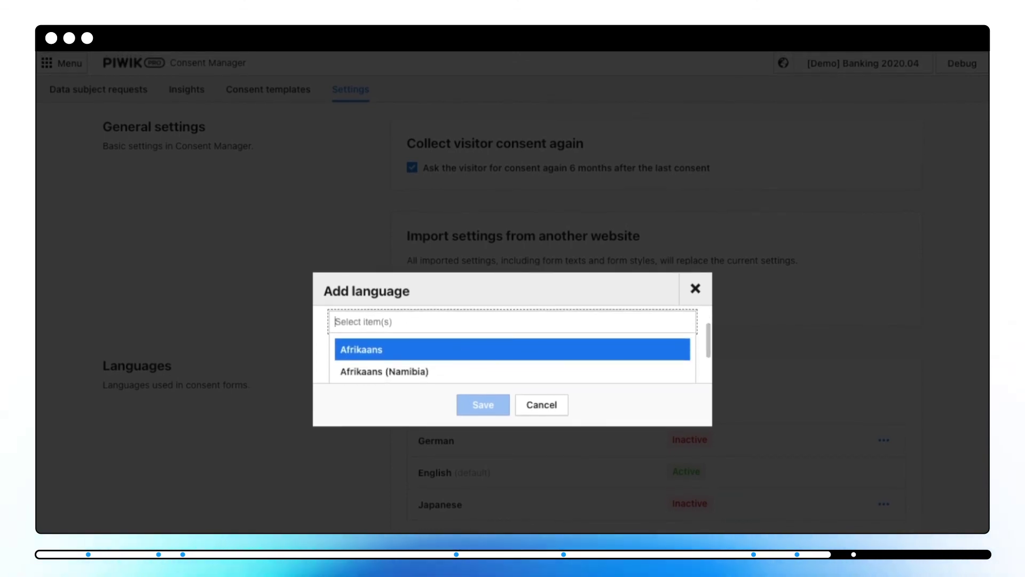
type("German")
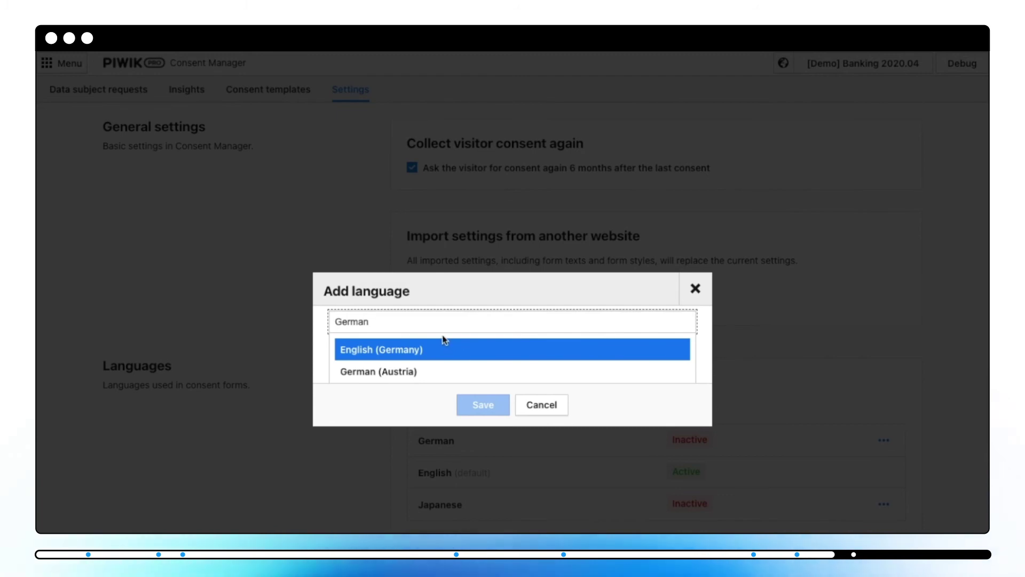
scroll(441, 350, "down", 3)
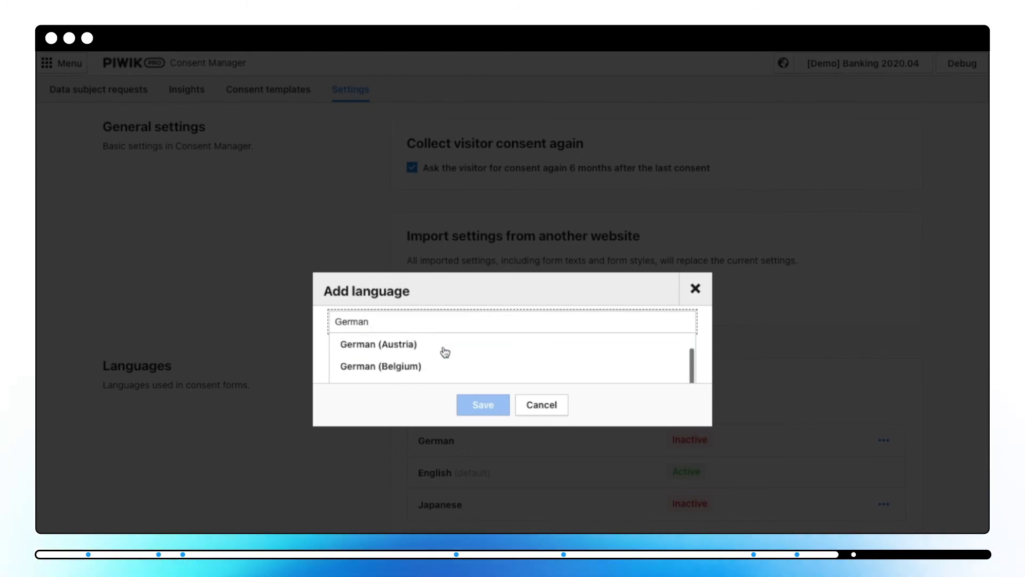
key("Escape")
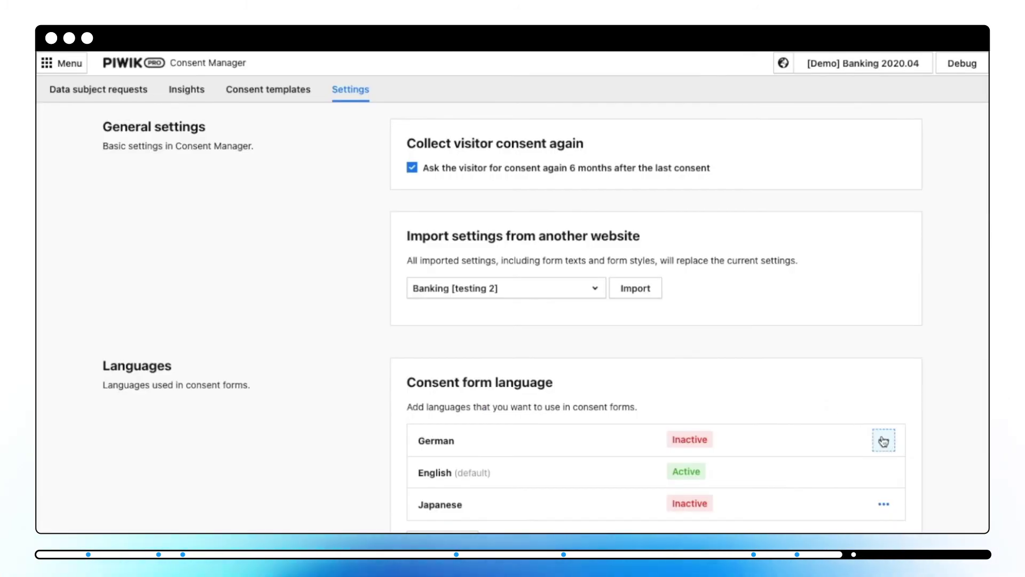
left_click(883, 440)
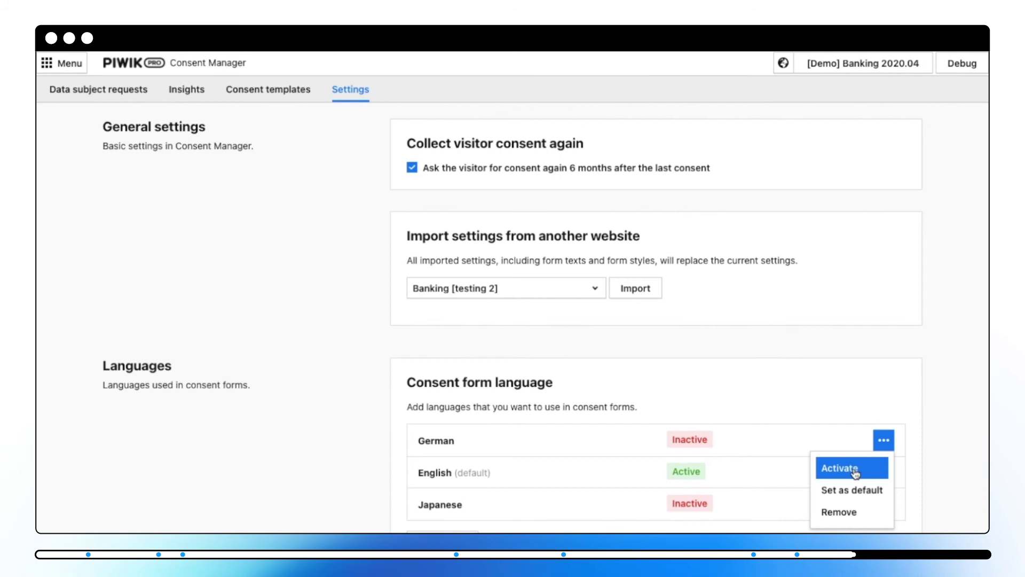
left_click(228, 394)
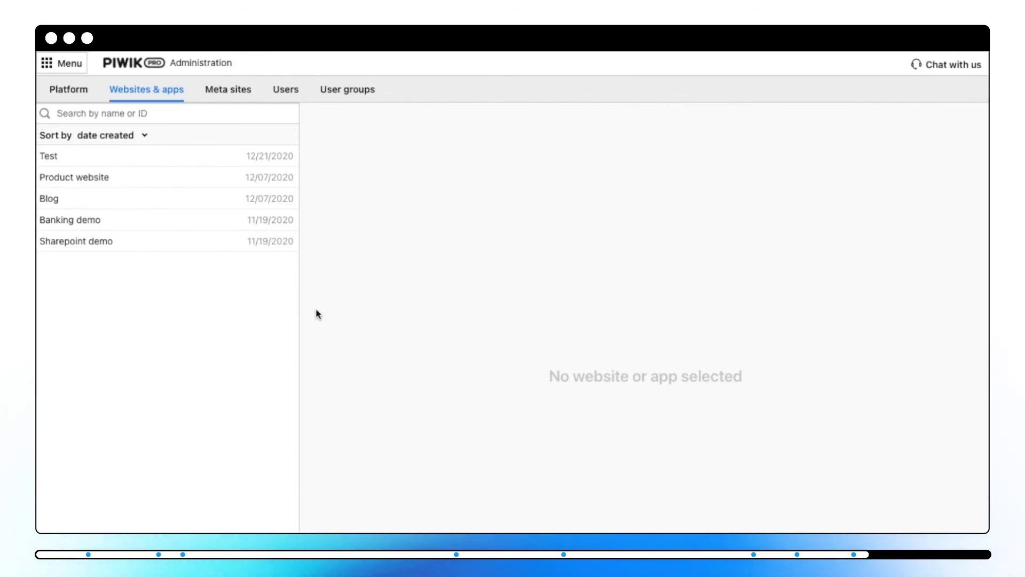
Open Banking demo's Consent Manager configuration and toggle Consent Manager off, then back on.
left_click(137, 219)
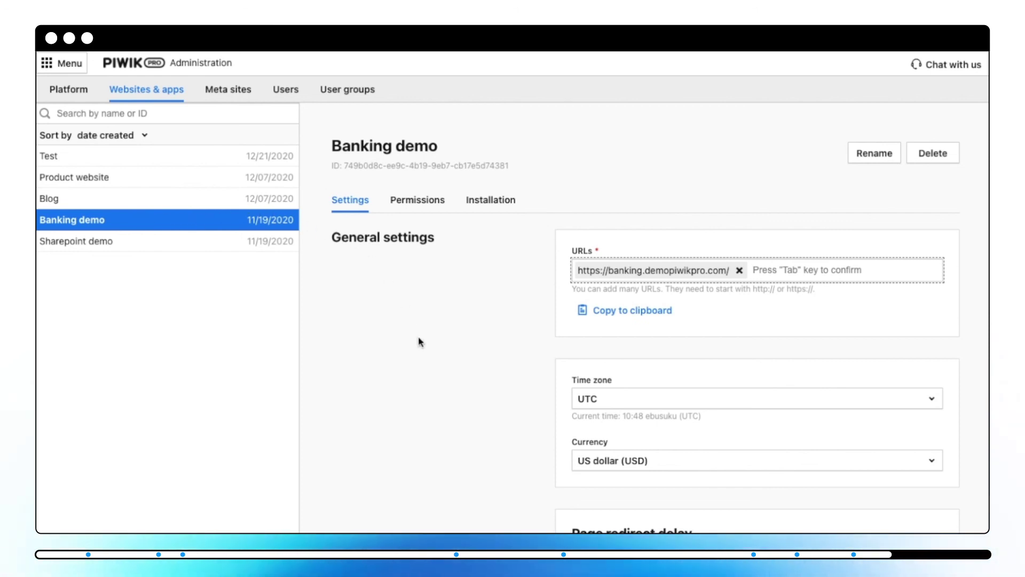
scroll(419, 342, "down", 5)
scroll(419, 342, "down", 2)
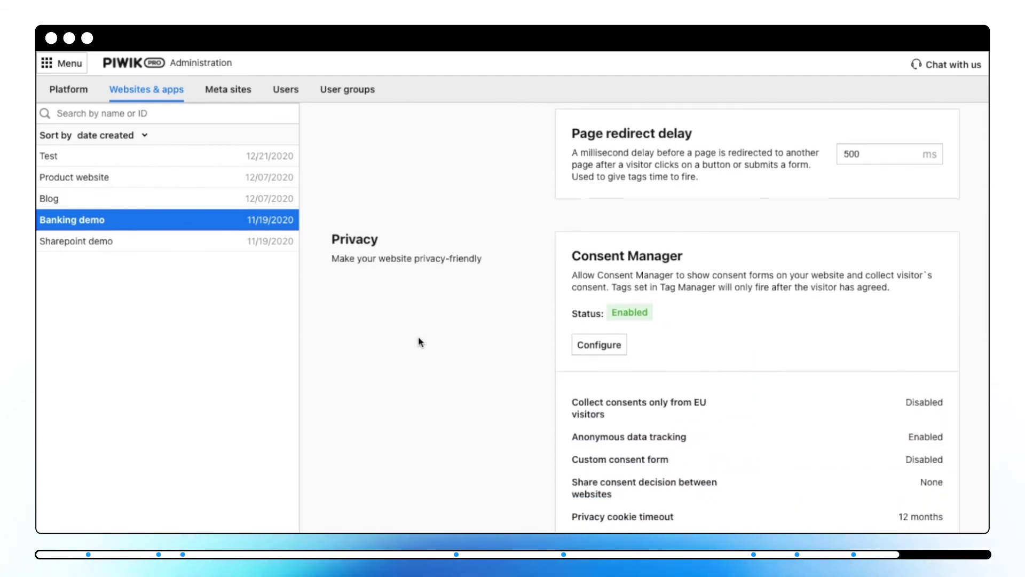
left_click(623, 343)
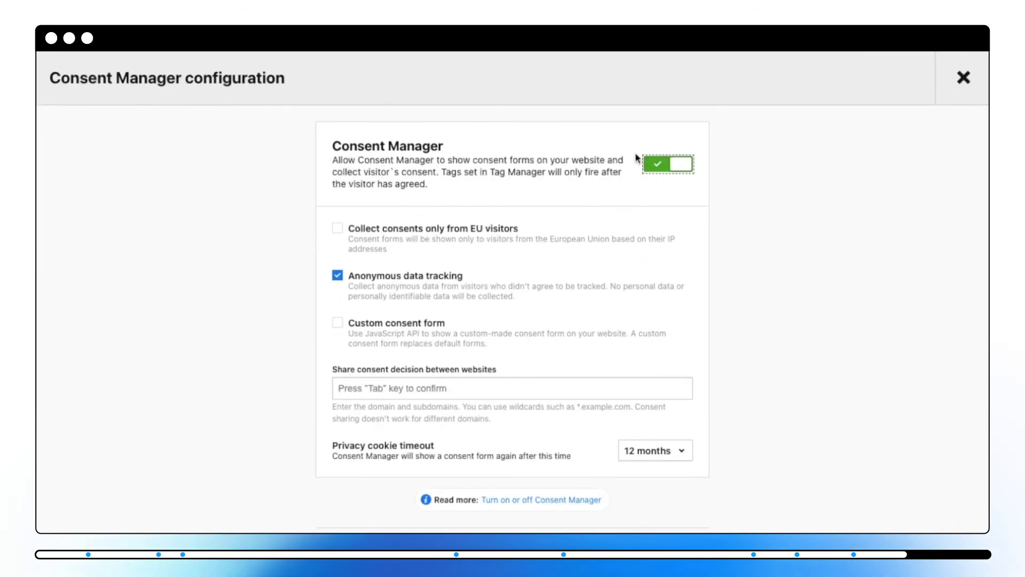
left_click(667, 167)
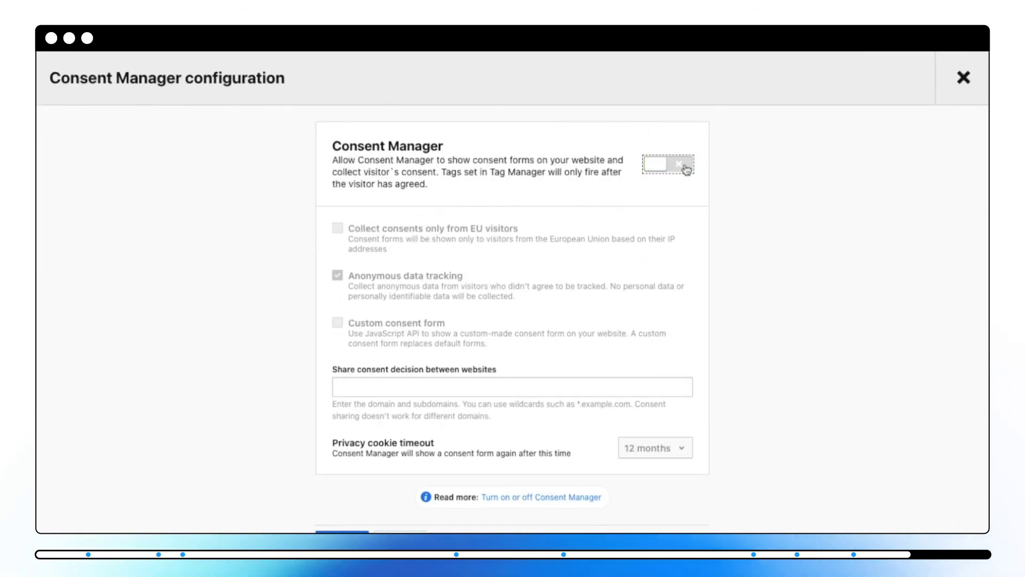
left_click(686, 166)
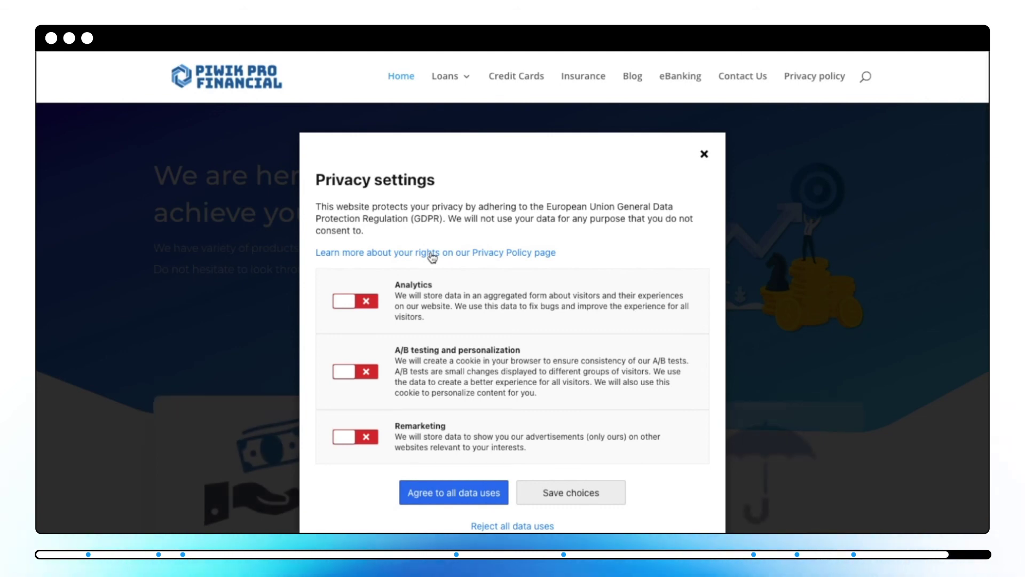
Follow the privacy-rights link to the Privacy policy page with its consent settings and data request form.
left_click(433, 255)
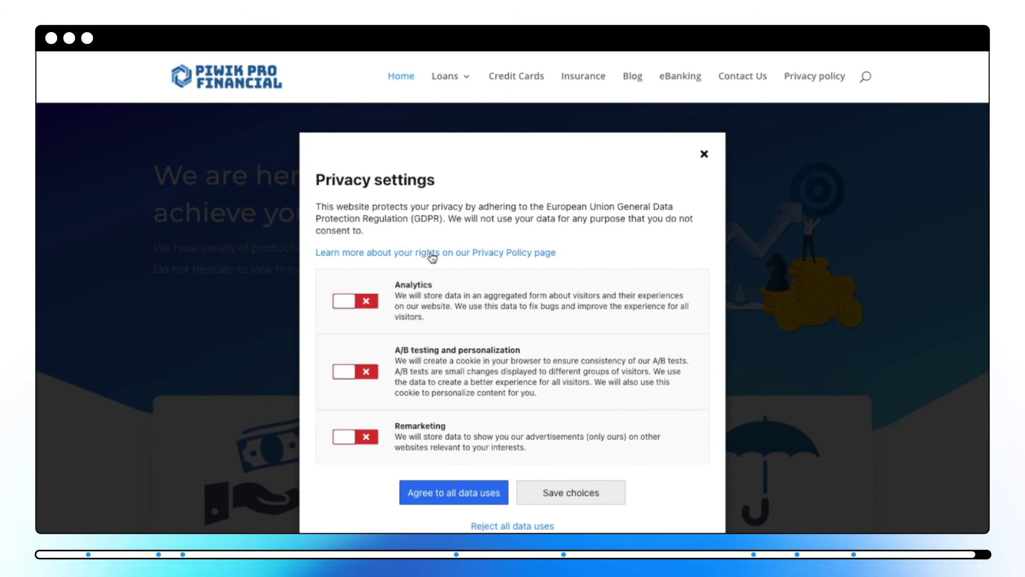
left_click(433, 257)
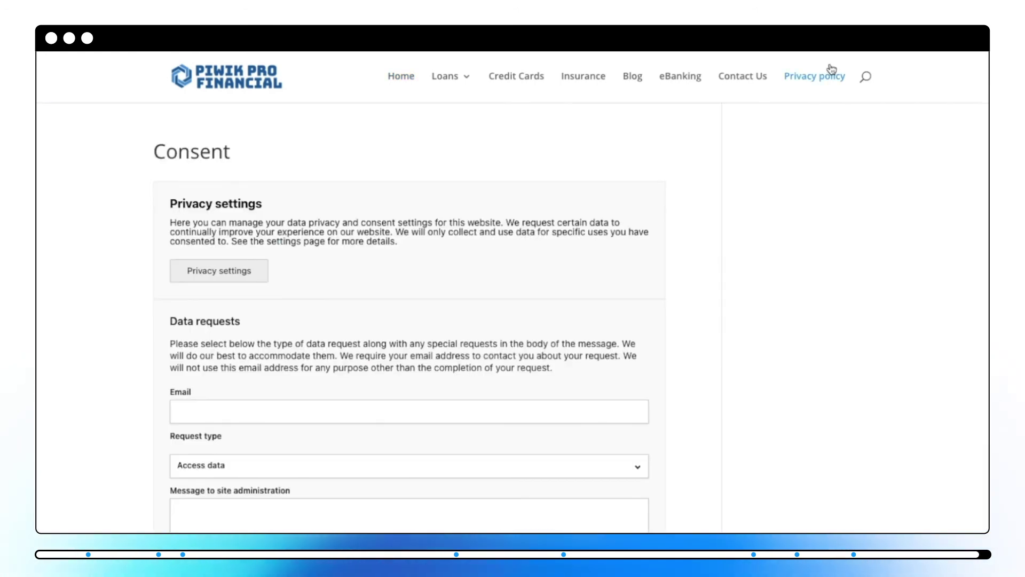